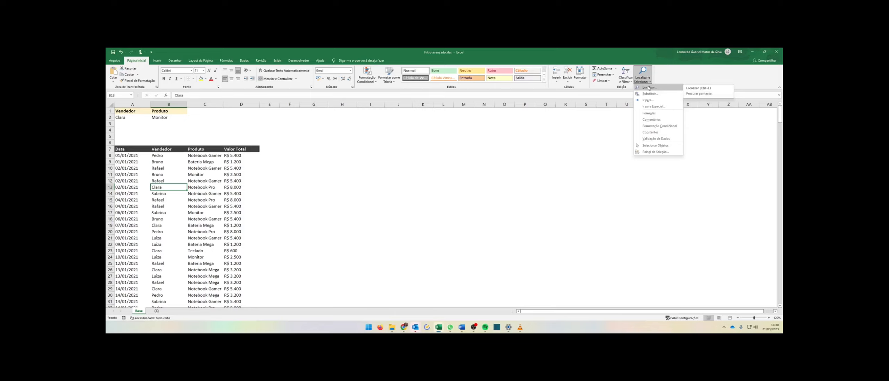
# Narrow the Vendedor and Produto columns of the sales table.
pyautogui.click(313, 200)
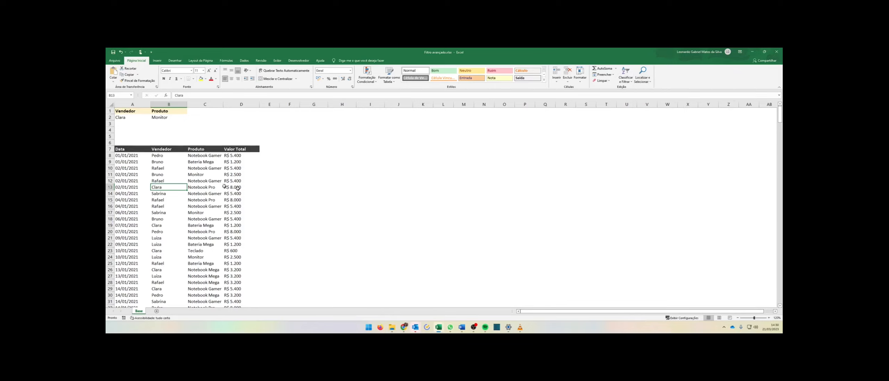
pyautogui.moveTo(129, 162); pyautogui.dragTo(219, 232)
pyautogui.scroll(-20, 227, 231)
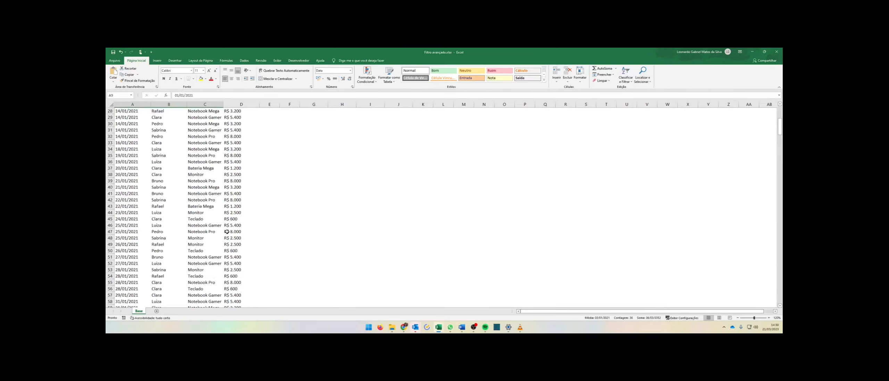
pyautogui.scroll(20, 226, 231)
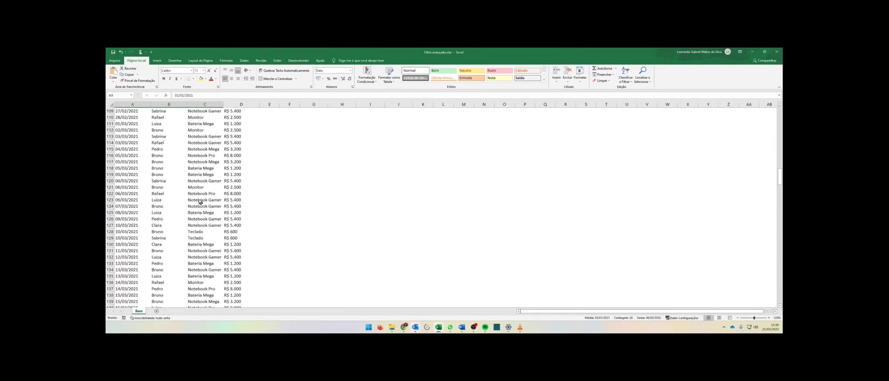
pyautogui.moveTo(187, 104)
pyautogui.mouseDown()
pyautogui.moveTo(165, 104)
pyautogui.moveTo(184, 105)
pyautogui.mouseUp()
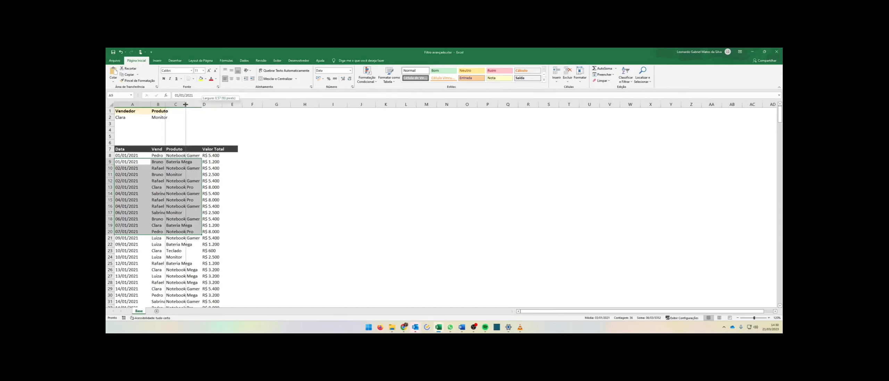
pyautogui.click(297, 162)
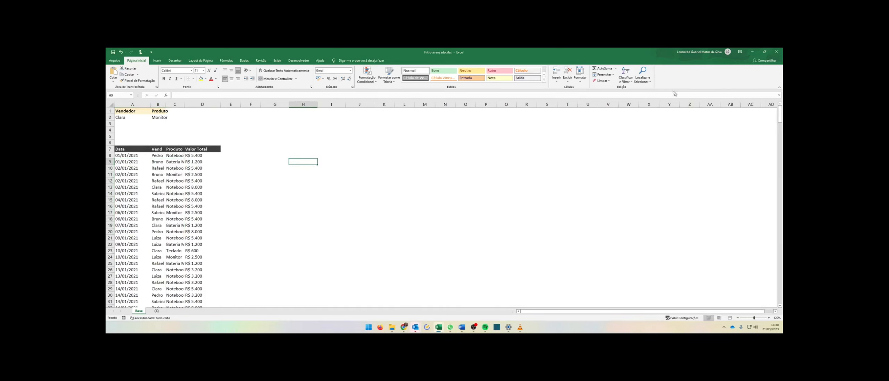
# Search the sheet for "Boneca da eliana" with Find.
pyautogui.click(646, 79)
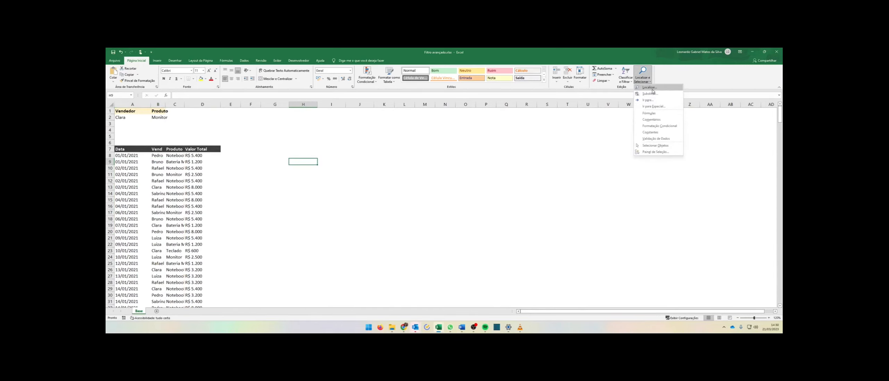
pyautogui.click(648, 86)
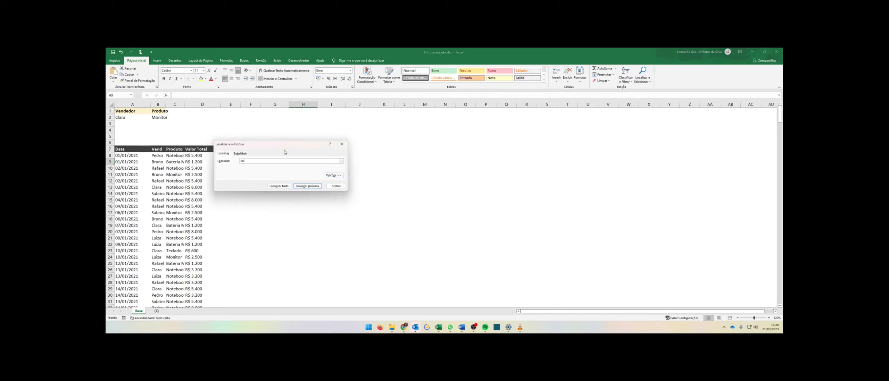
pyautogui.write('Boneca da eliana')
pyautogui.press('Return')
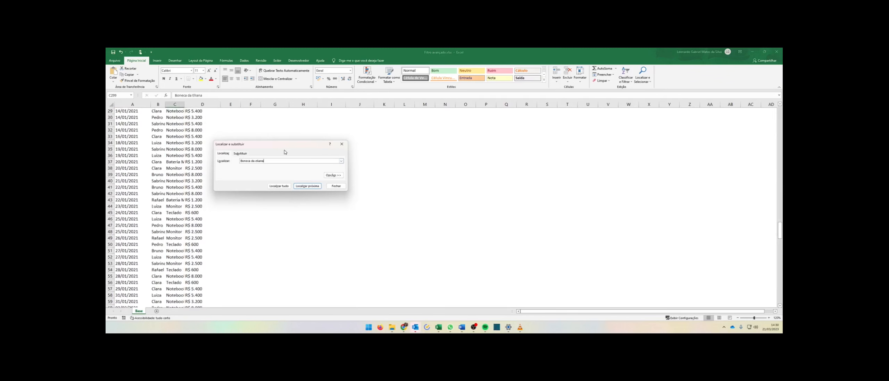
pyautogui.press('Escape')
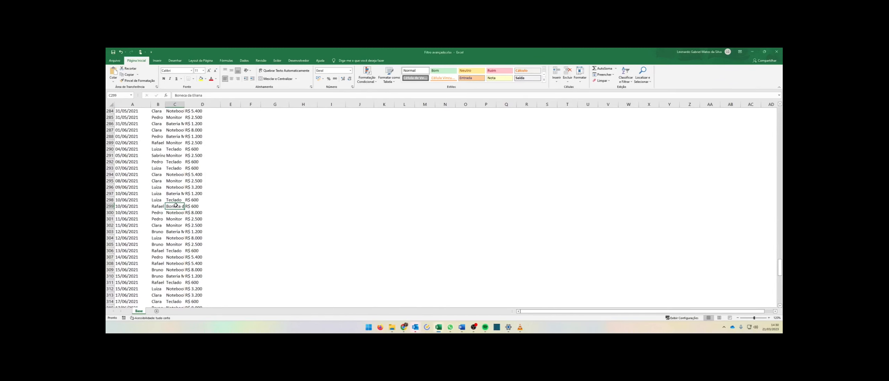
# Autofit the widths of the Produto and Vendedor columns.
pyautogui.hotkey('shift', 'Right')
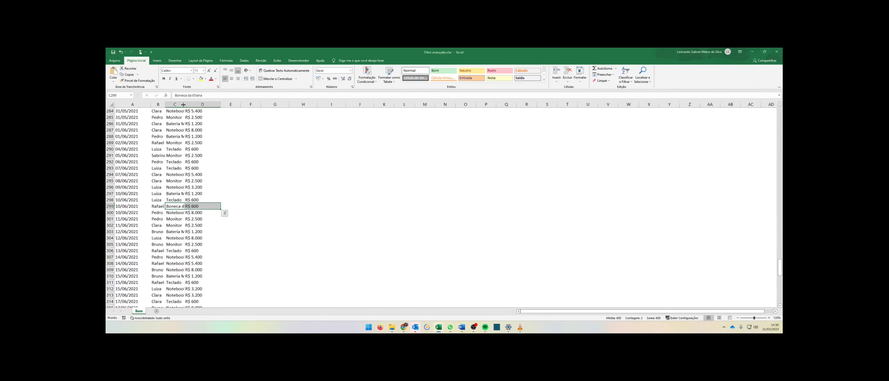
pyautogui.doubleClick(183, 104)
pyautogui.click(177, 207)
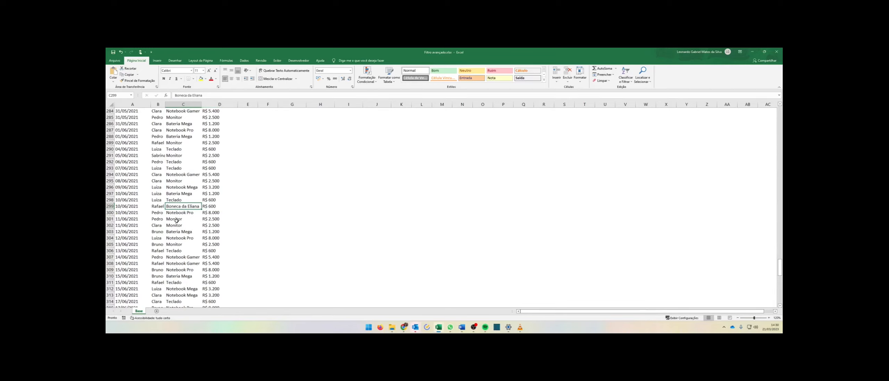
pyautogui.doubleClick(165, 104)
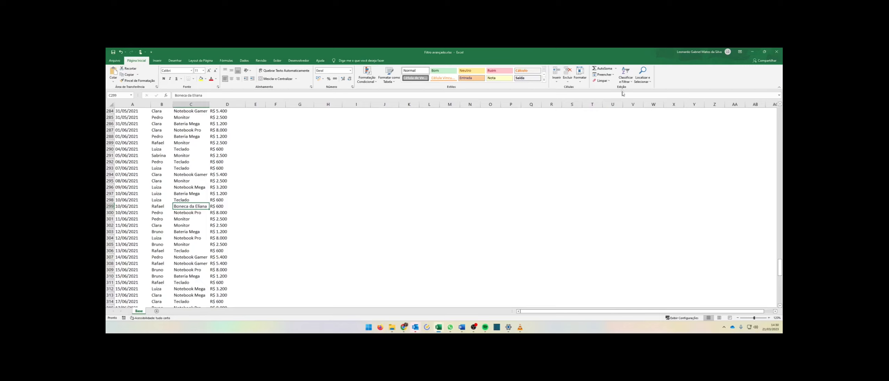
pyautogui.click(642, 76)
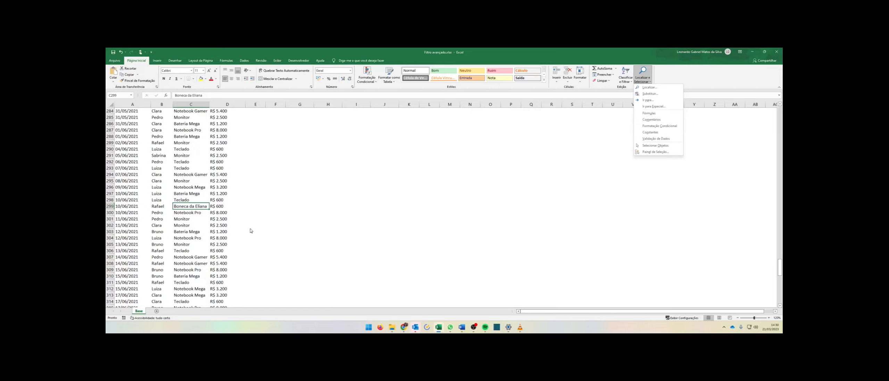
pyautogui.scroll(20, 259, 236)
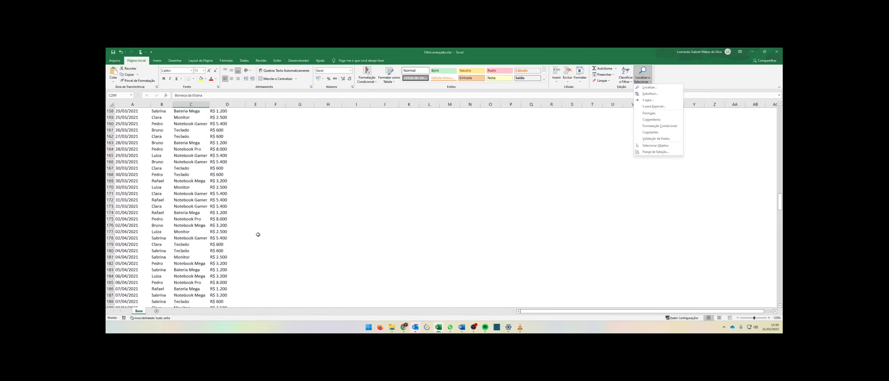
pyautogui.scroll(20, 258, 234)
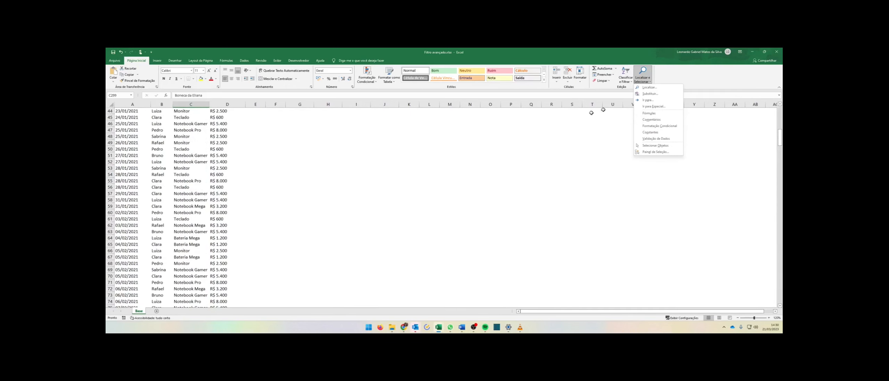
pyautogui.click(300, 200)
pyautogui.scroll(12, 300, 198)
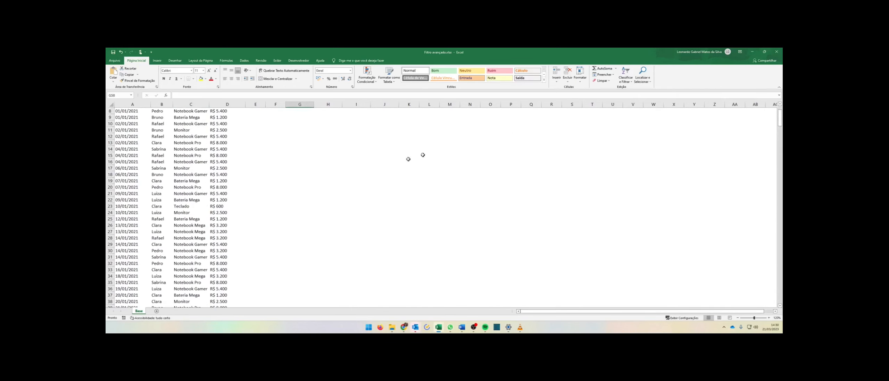
pyautogui.scroll(3, 390, 176)
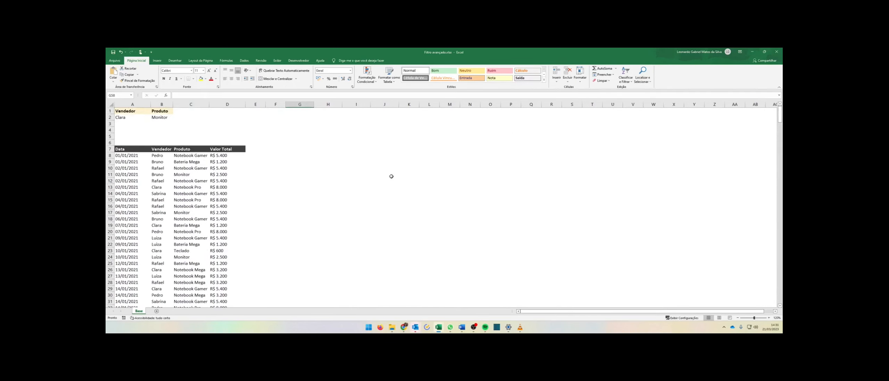
# Replace all occurrences of Monitor with TV's in the sheet.
pyautogui.click(646, 79)
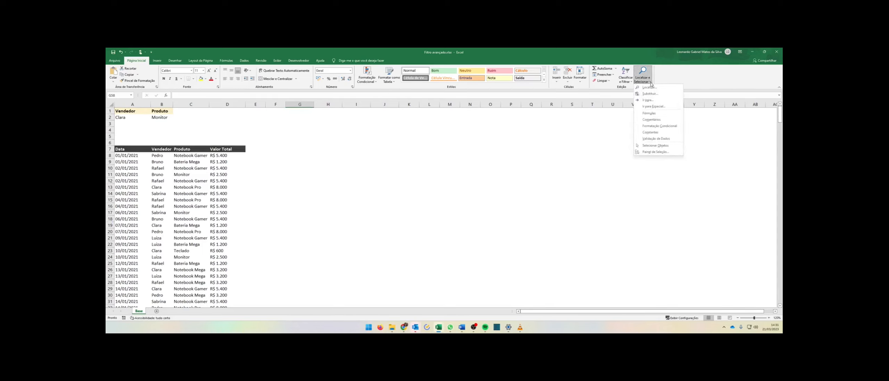
pyautogui.click(648, 87)
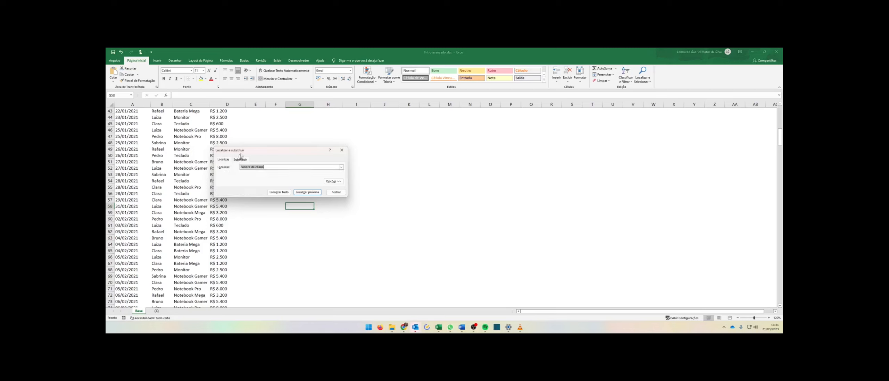
pyautogui.moveTo(254, 147); pyautogui.dragTo(361, 127)
pyautogui.scroll(14, 229, 201)
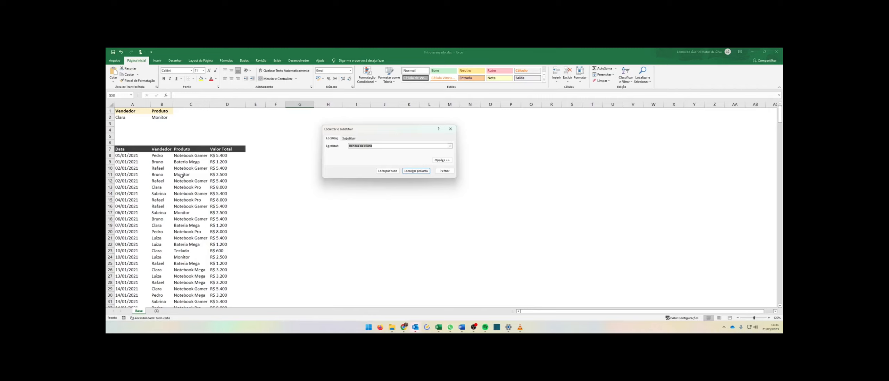
pyautogui.click(350, 138)
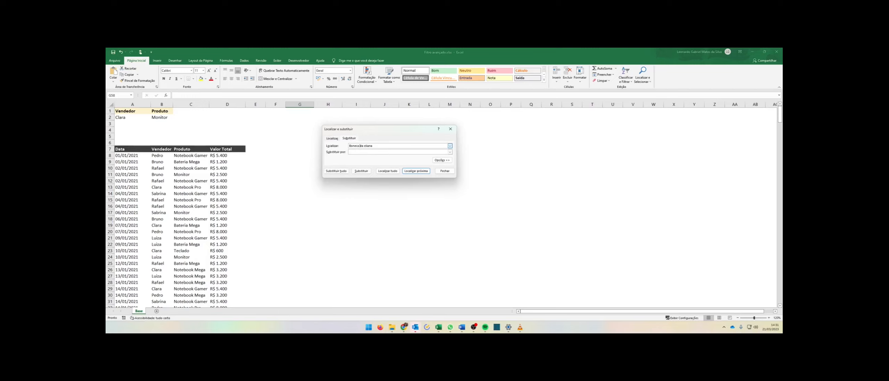
pyautogui.hotkey('ctrl', 'a')
pyautogui.write('Mon')
pyautogui.click(333, 172)
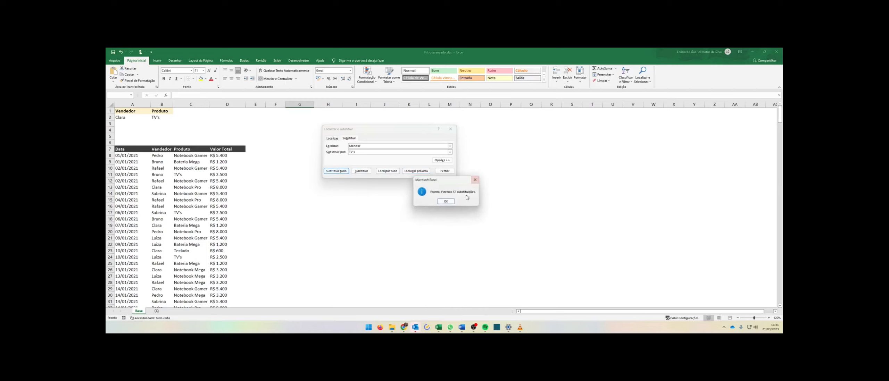
pyautogui.click(445, 201)
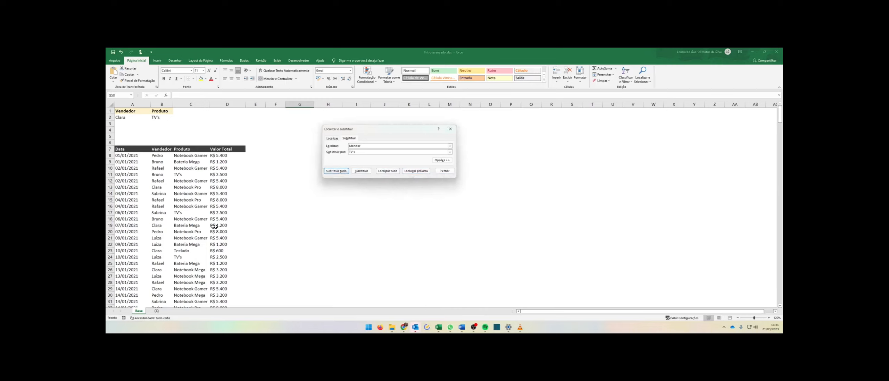
pyautogui.press('Escape')
pyautogui.click(189, 201)
pyautogui.scroll(-6, 195, 239)
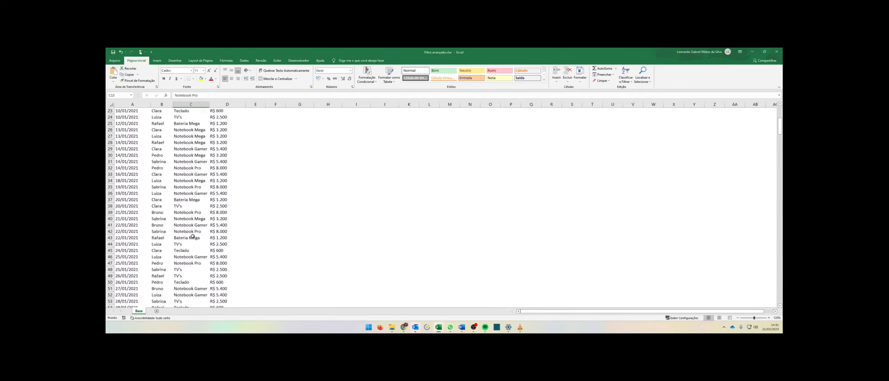
pyautogui.scroll(6, 193, 233)
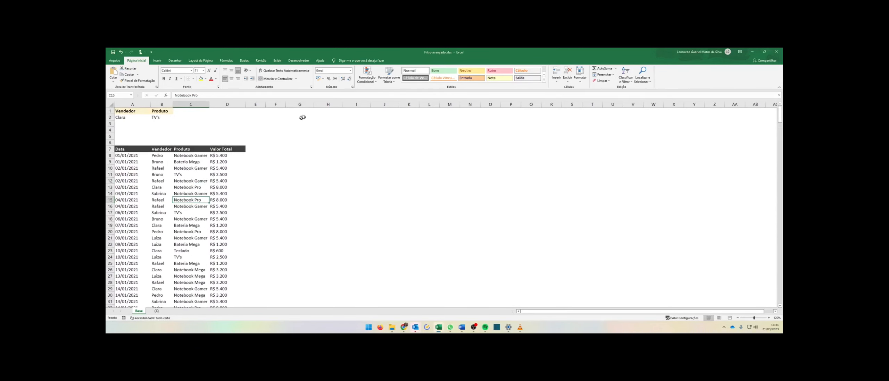
pyautogui.click(244, 60)
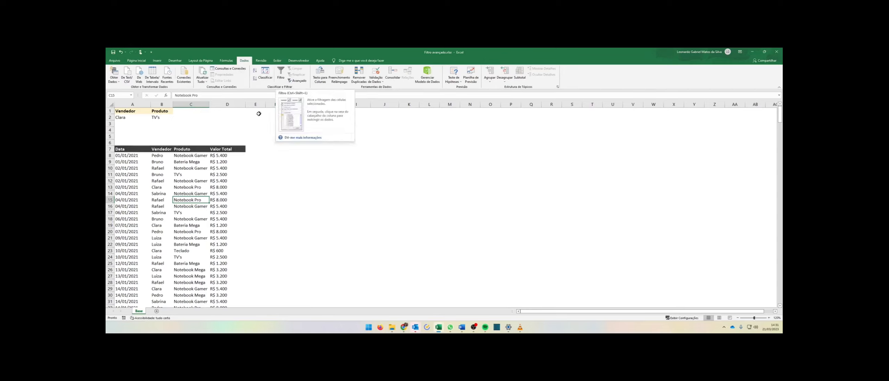
pyautogui.press('capslock')
pyautogui.write('I')
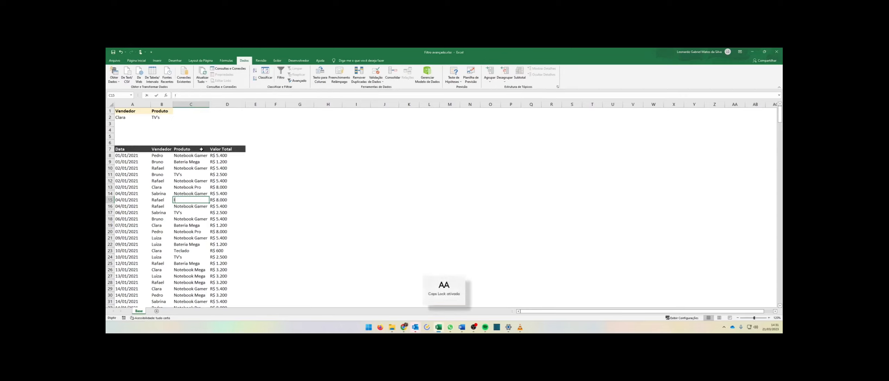
pyautogui.press('Escape')
# Turn on AutoFilter for the sales table.
pyautogui.click(200, 180)
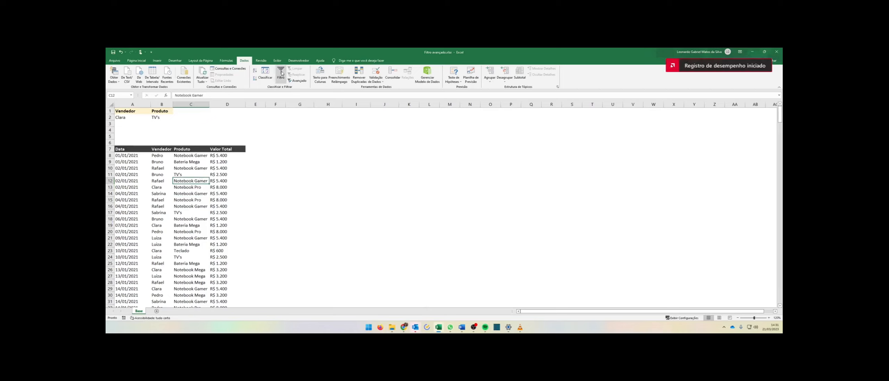
pyautogui.click(206, 193)
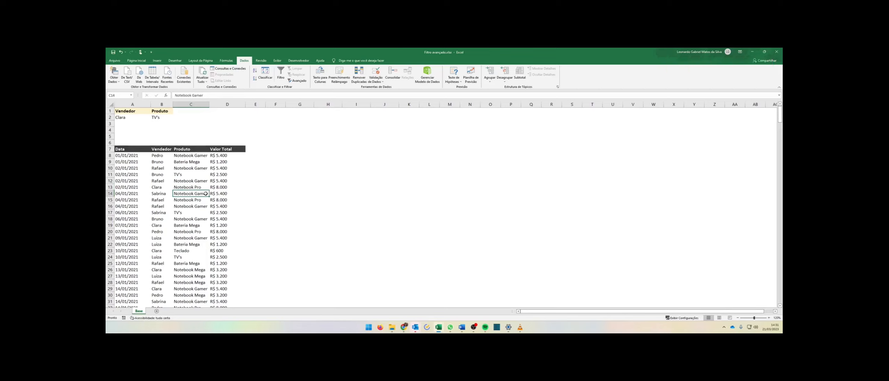
pyautogui.click(280, 74)
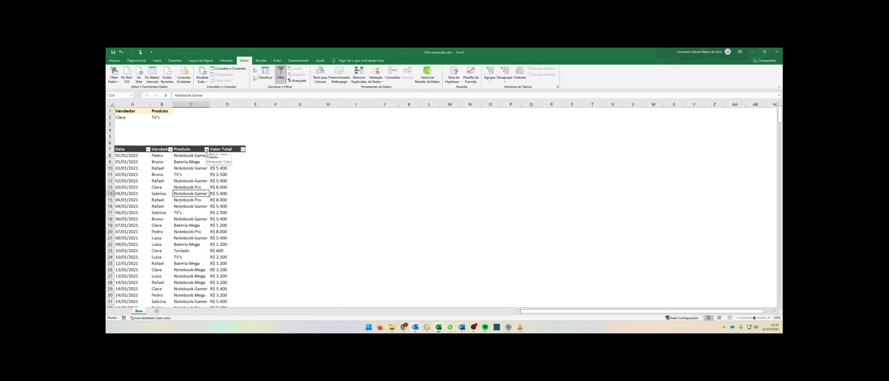
# Undo the AutoFilter and the replacement of Monitor with TV's.
pyautogui.hotkey('ctrl', 'z')
pyautogui.hotkey('ctrl', 'z')
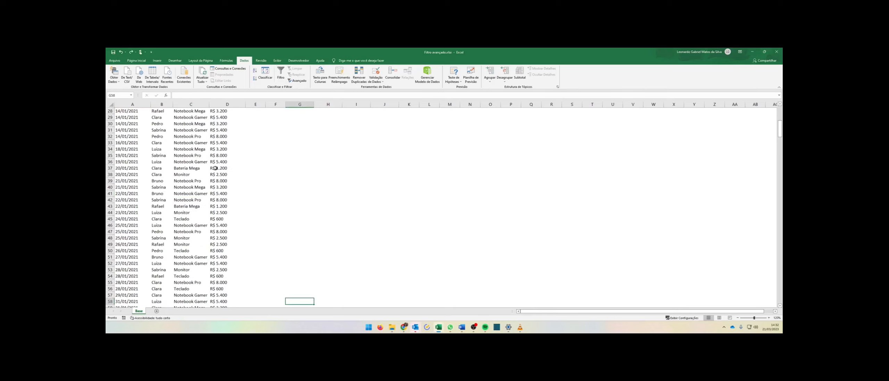
# Apply AutoFilter and filter the Produto column to show only Monitor.
pyautogui.click(201, 153)
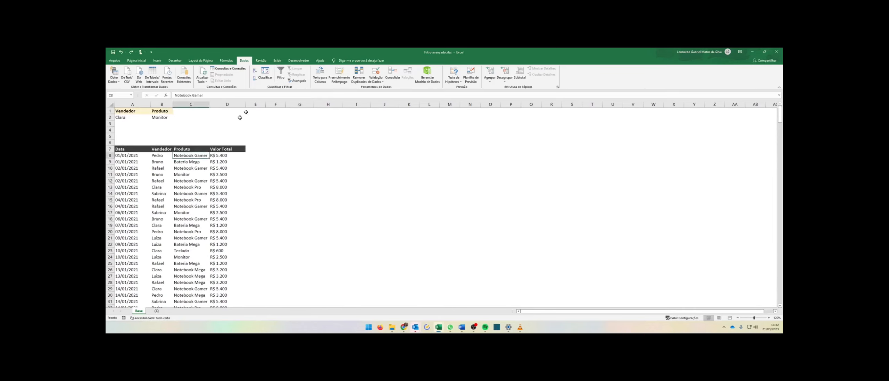
pyautogui.click(280, 74)
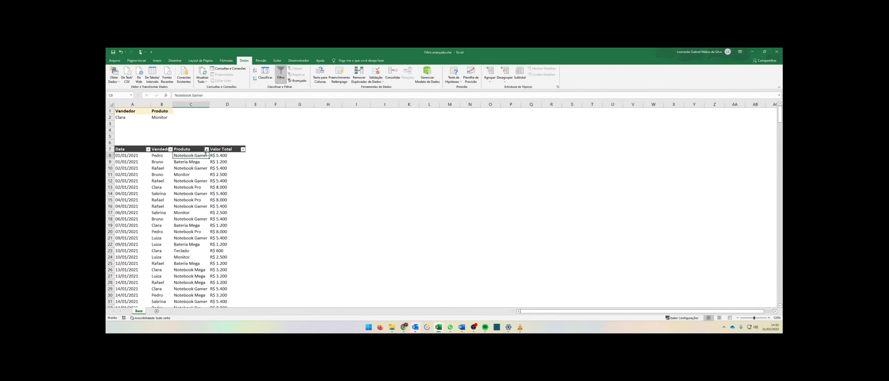
pyautogui.click(207, 149)
pyautogui.click(154, 208)
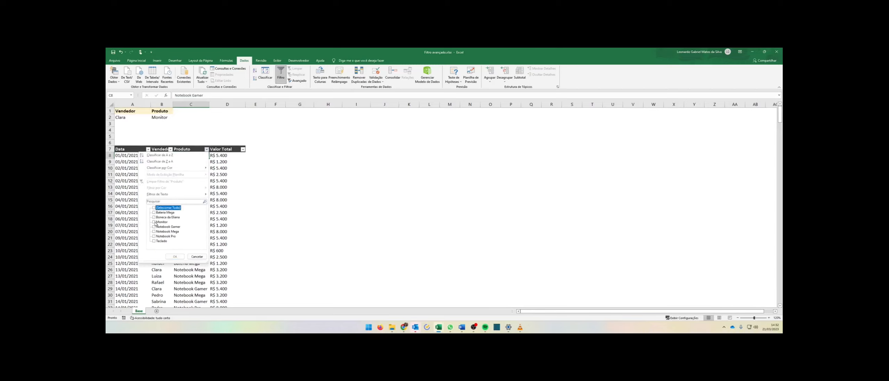
pyautogui.click(154, 222)
pyautogui.click(175, 256)
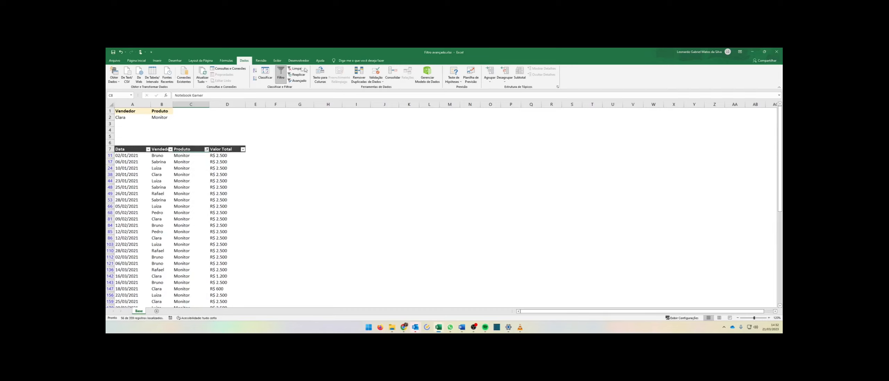
# Replace all occurrences of Monitor with TV's in the filtered sales table.
pyautogui.hotkey('ctrl', 'u')
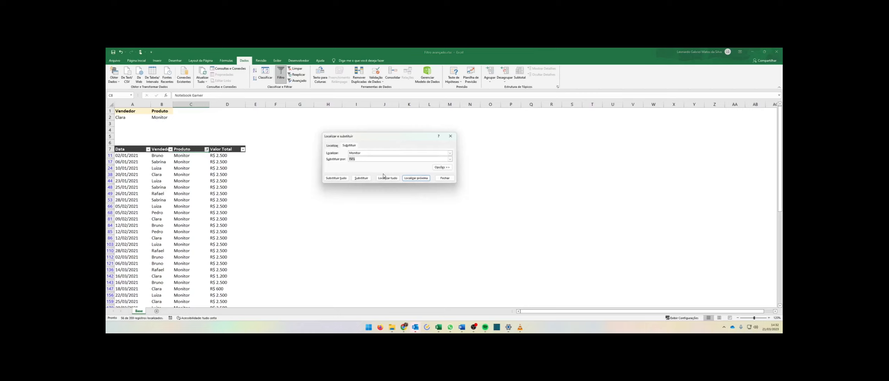
pyautogui.click(336, 178)
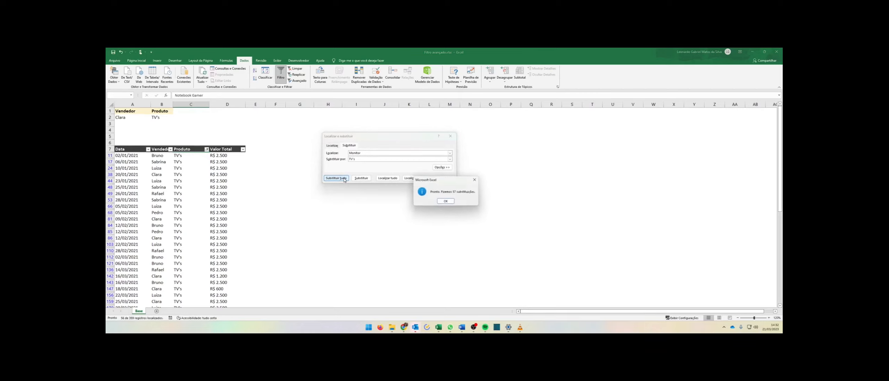
pyautogui.click(444, 201)
# Examine the replaced Produto cells by selecting them and scrolling through the filtered rows.
pyautogui.moveTo(181, 180); pyautogui.dragTo(194, 283)
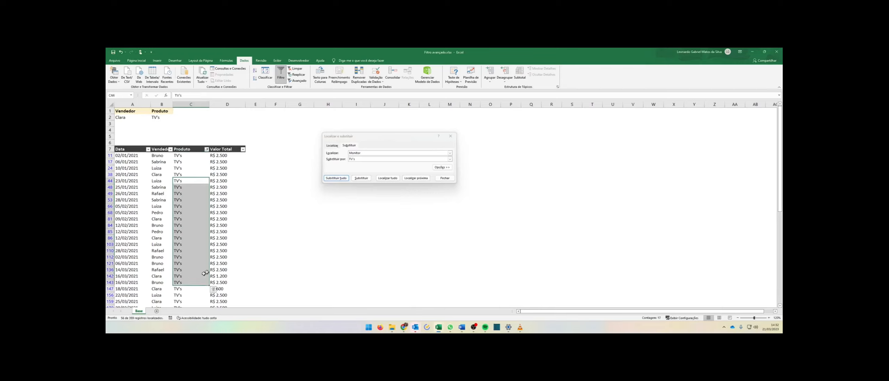
pyautogui.scroll(-7, 209, 204)
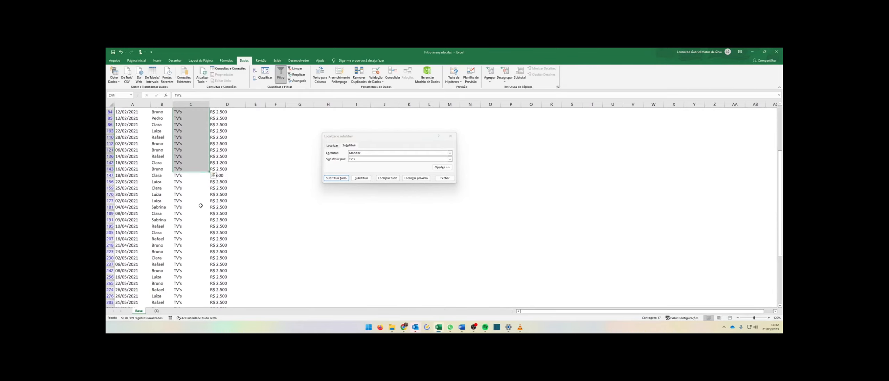
pyautogui.scroll(5, 221, 200)
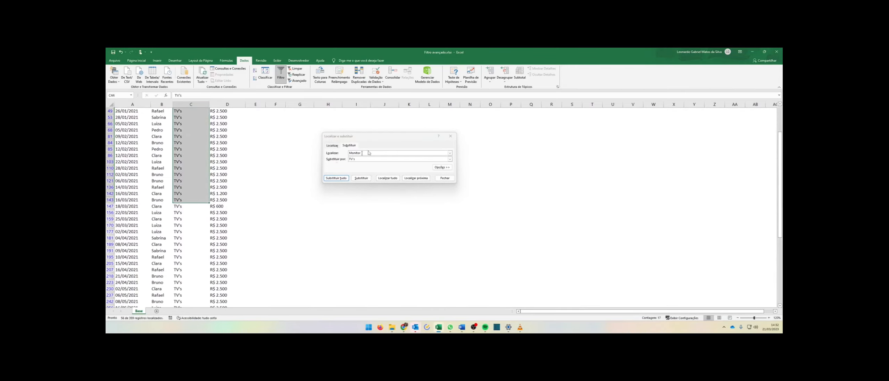
pyautogui.click(450, 136)
pyautogui.scroll(-1, 223, 201)
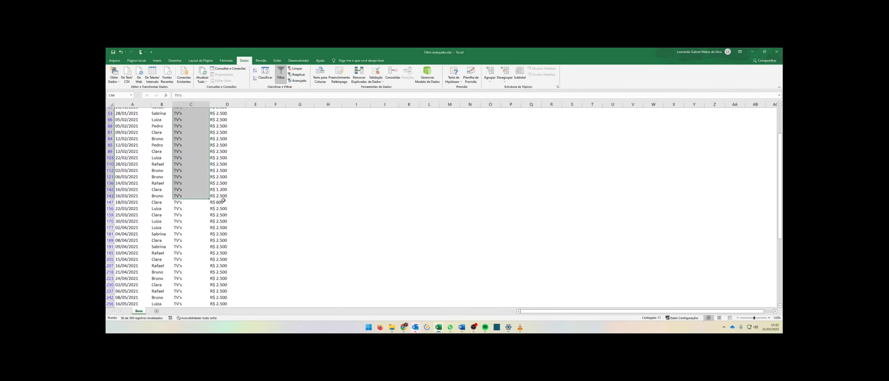
pyautogui.scroll(5, 223, 200)
pyautogui.click(315, 155)
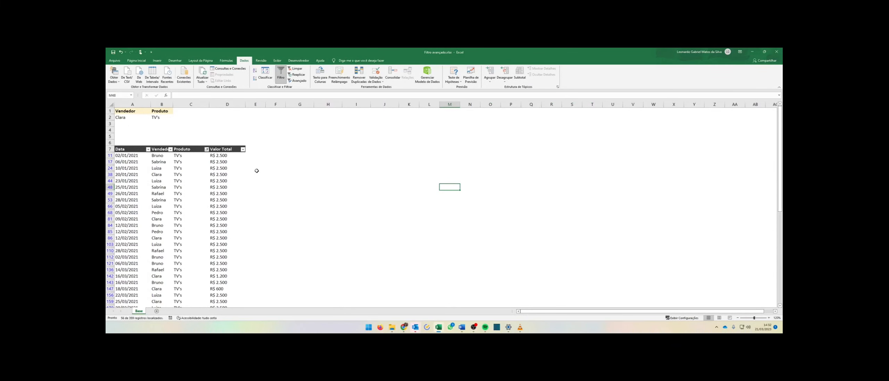
# Enter the sample text nome 1 into three scattered blank cells beside the table.
pyautogui.click(424, 164)
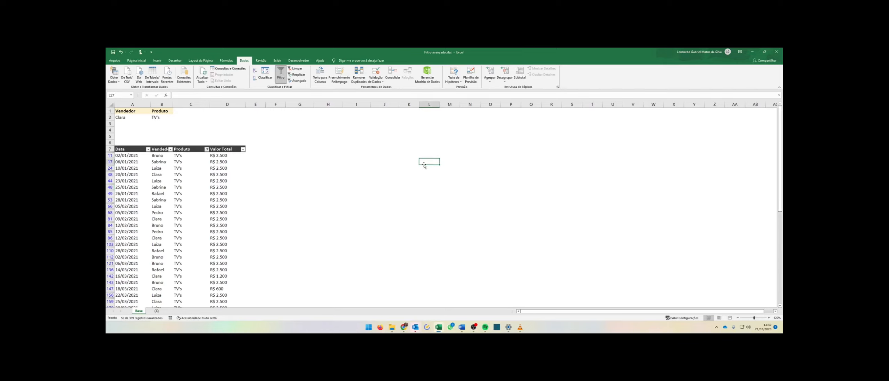
pyautogui.write('nOME')
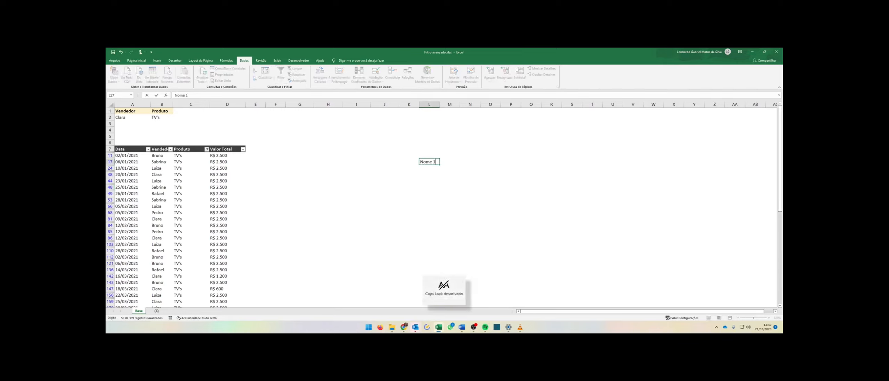
pyautogui.press('Return')
pyautogui.click(416, 180)
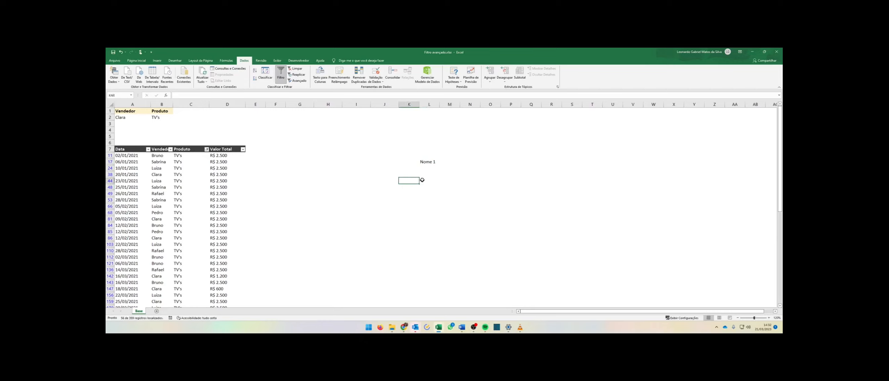
pyautogui.moveTo(508, 206); pyautogui.dragTo(509, 212)
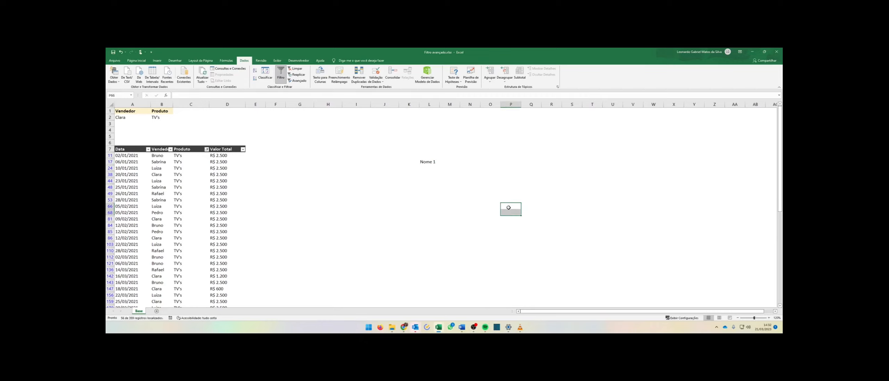
pyautogui.write('nome 1')
pyautogui.hotkey('ctrl', 'Return')
pyautogui.click(490, 257)
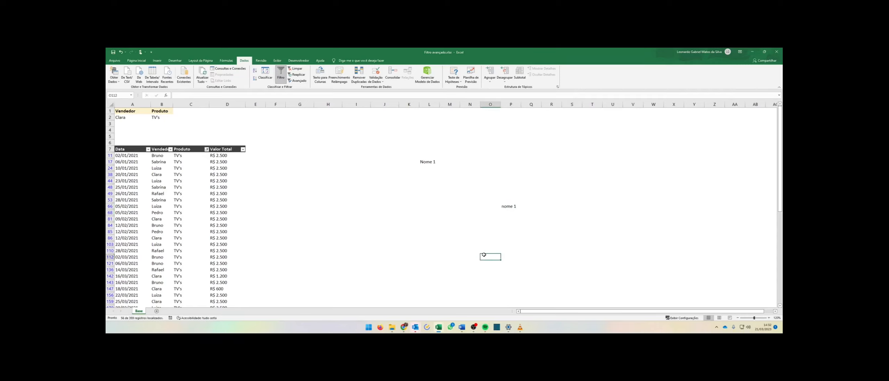
pyautogui.write('nome 1')
pyautogui.press('Return')
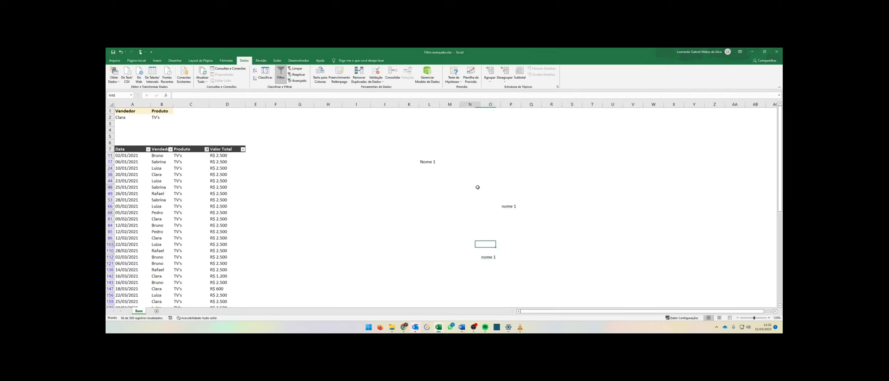
# Replace all occurrences of nome 1 with Michael Jackson.
pyautogui.click(472, 187)
pyautogui.hotkey('ctrl', 'u')
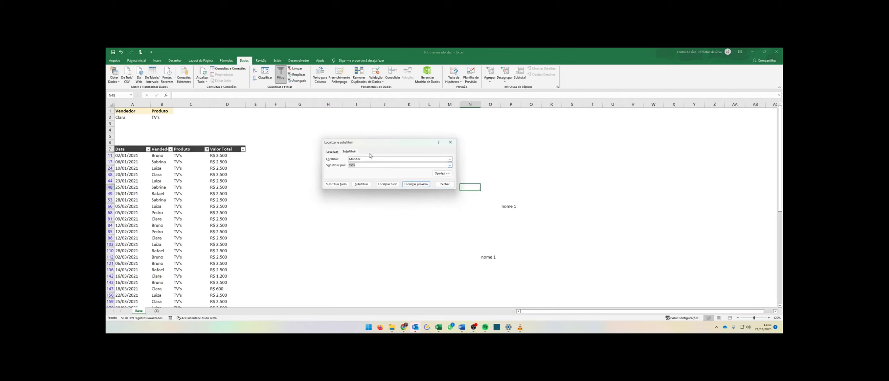
pyautogui.hotkey('shift', 'Tab')
pyautogui.write('nome')
pyautogui.press('Tab')
pyautogui.press('BackSpace')
pyautogui.write('Michael J')
pyautogui.press('capslock')
pyautogui.write('ackson')
pyautogui.click(336, 184)
pyautogui.click(445, 201)
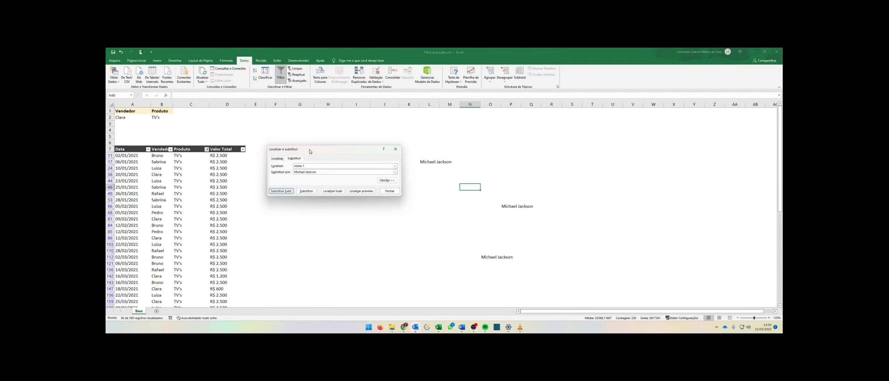
pyautogui.click(395, 149)
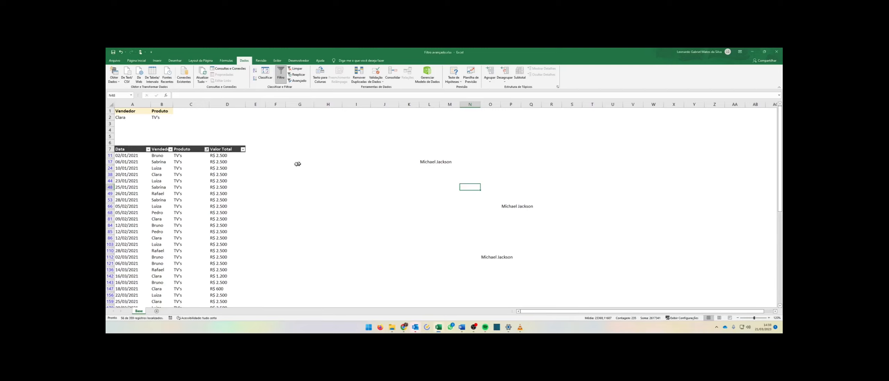
# Turn off the AutoFilter so all rows of the sales table are shown.
pyautogui.click(171, 152)
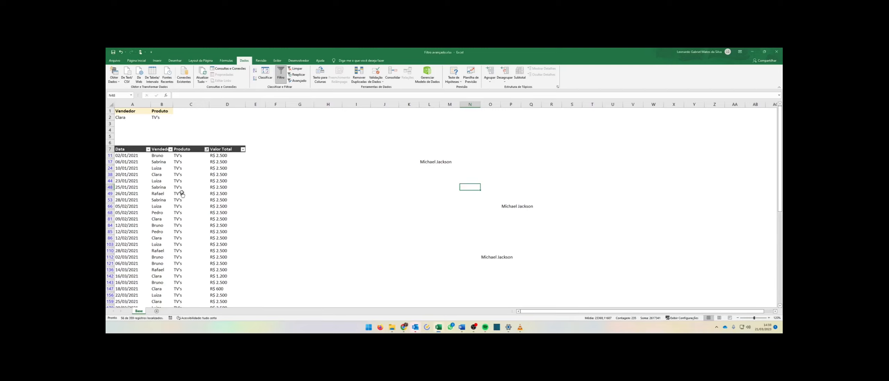
pyautogui.click(189, 157)
pyautogui.moveTo(188, 156); pyautogui.dragTo(190, 257)
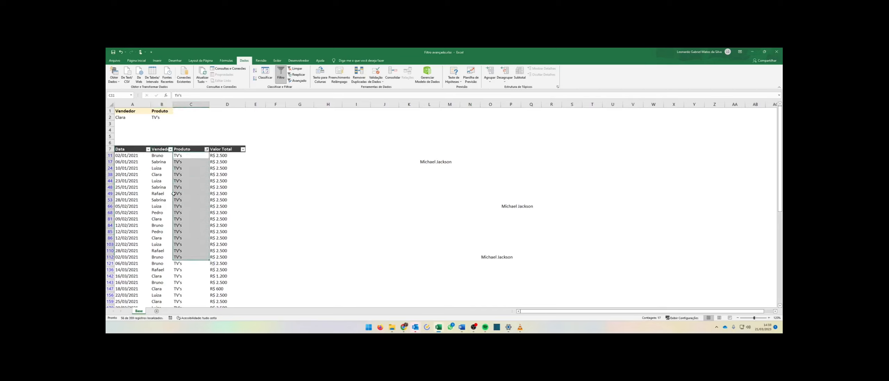
pyautogui.moveTo(189, 162); pyautogui.dragTo(188, 239)
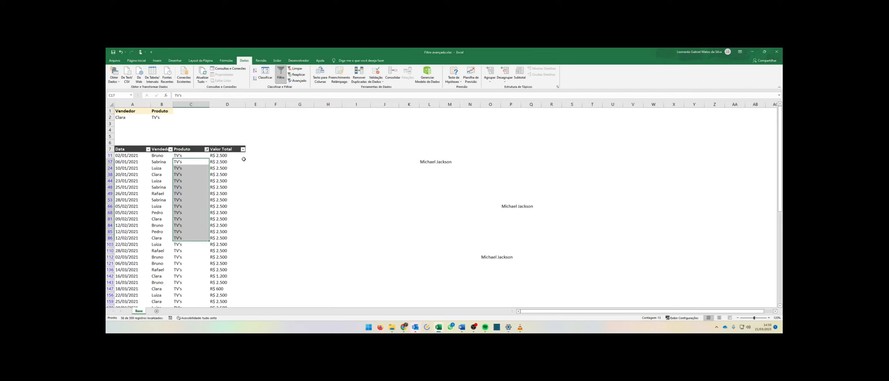
pyautogui.moveTo(191, 155); pyautogui.dragTo(205, 277)
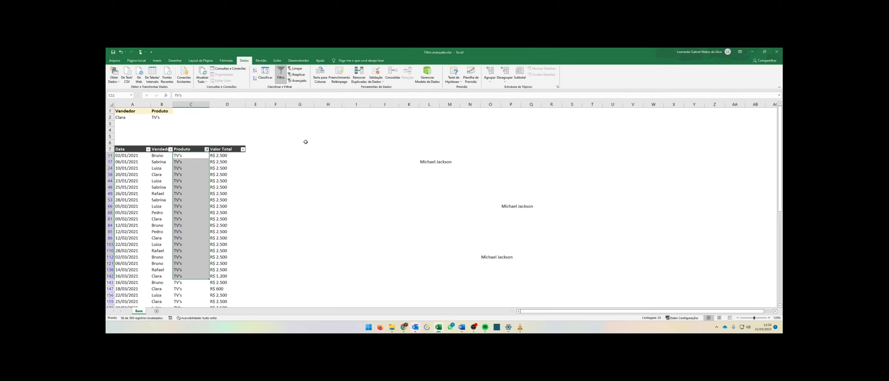
pyautogui.click(282, 77)
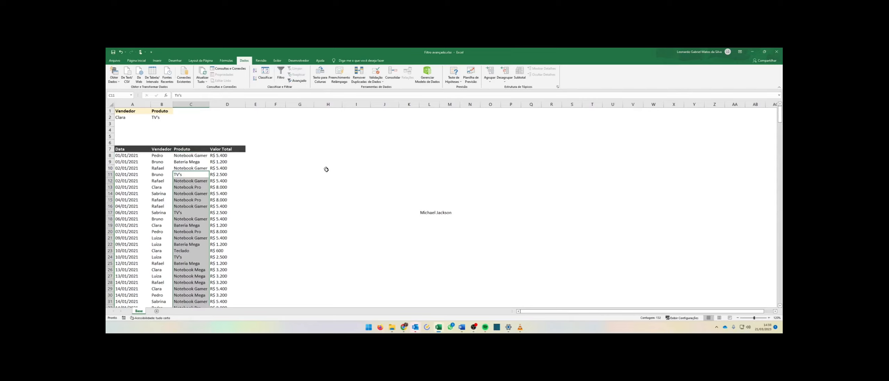
# Clear the Michael Jackson sample cells beside the table.
pyautogui.click(328, 168)
pyautogui.click(170, 173)
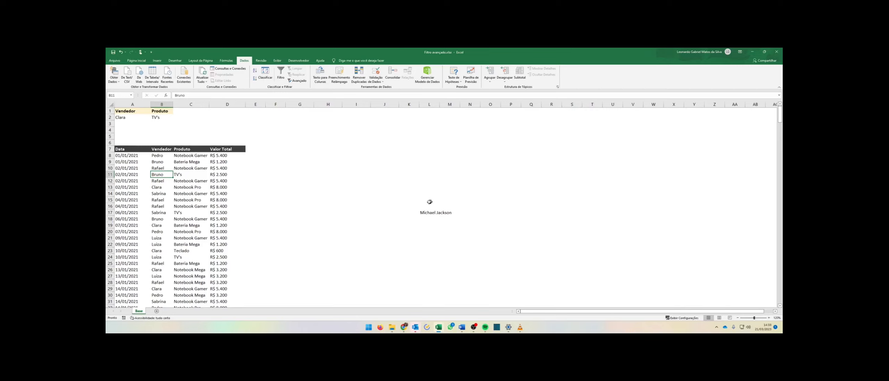
pyautogui.moveTo(406, 193); pyautogui.dragTo(496, 224)
pyautogui.press('Delete')
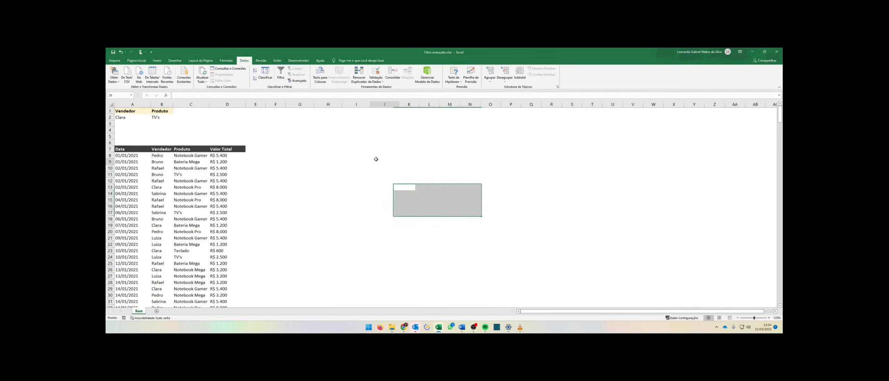
pyautogui.click(378, 161)
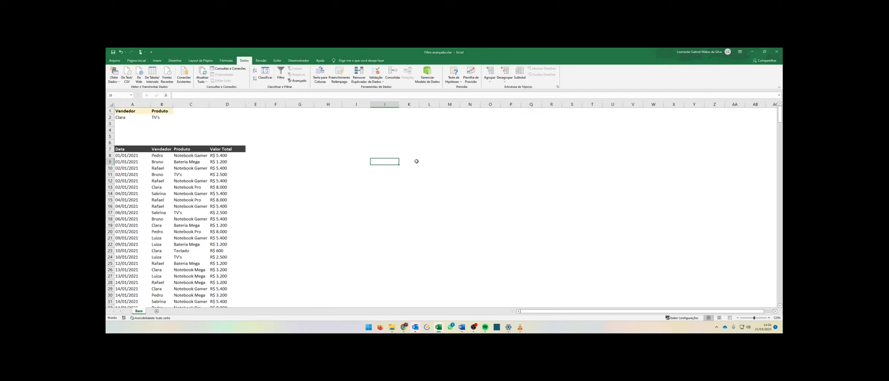
# Enter the label Produtos: in cell L7 beside the table.
pyautogui.click(436, 150)
pyautogui.write('P')
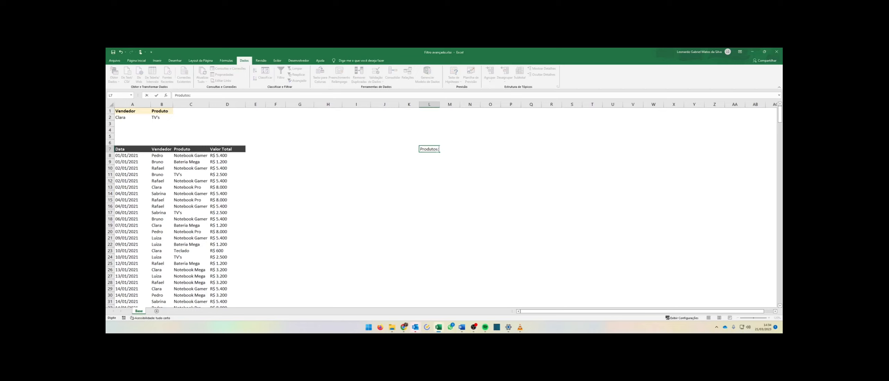
pyautogui.write('rodutos:')
pyautogui.click(406, 162)
pyautogui.click(191, 168)
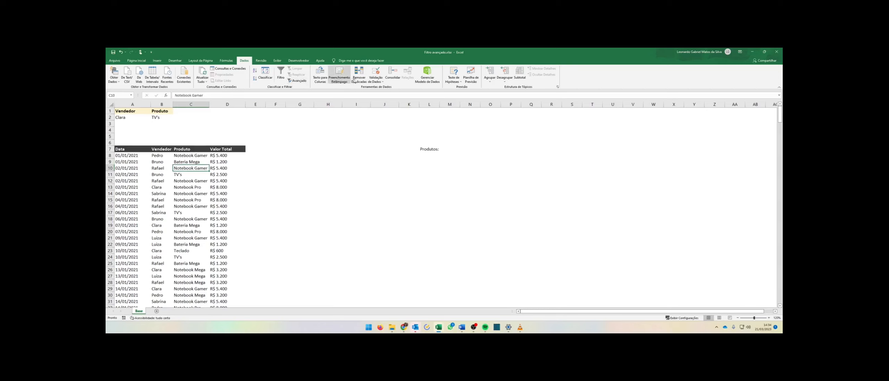
pyautogui.click(302, 81)
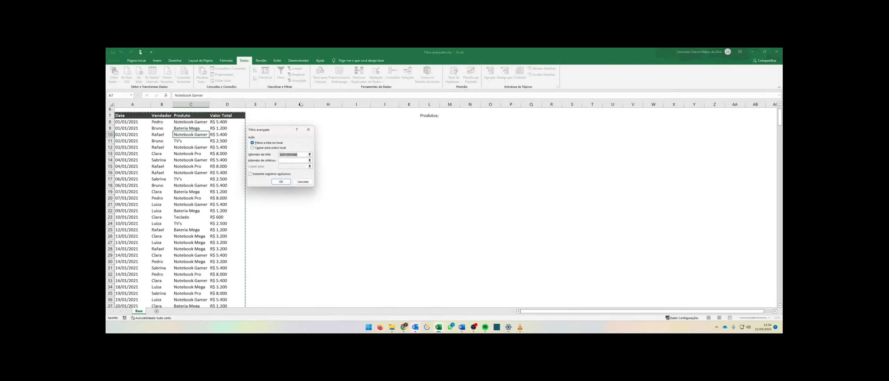
pyautogui.click(265, 148)
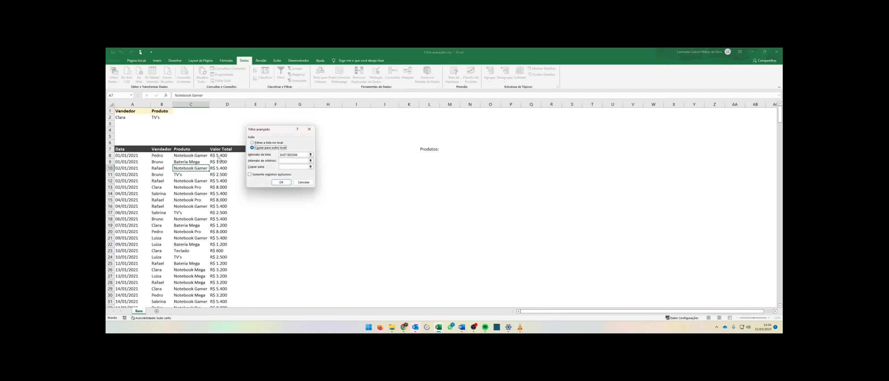
pyautogui.press('Escape')
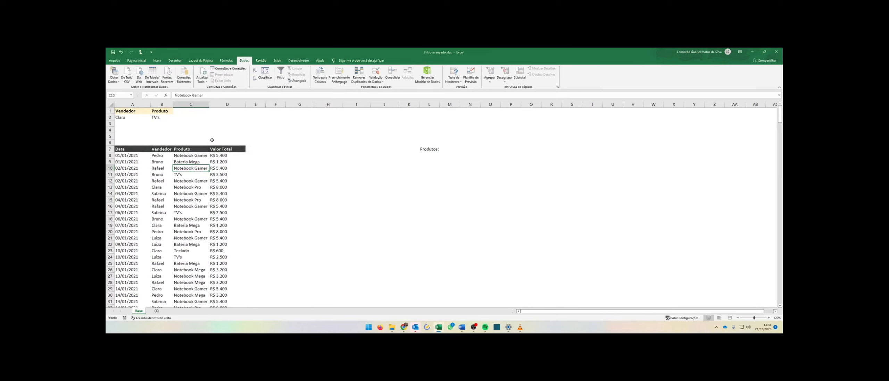
# Copy the Produto column header into cell M6 as a criteria heading.
pyautogui.click(190, 149)
pyautogui.hotkey('ctrl', 'c')
pyautogui.click(451, 143)
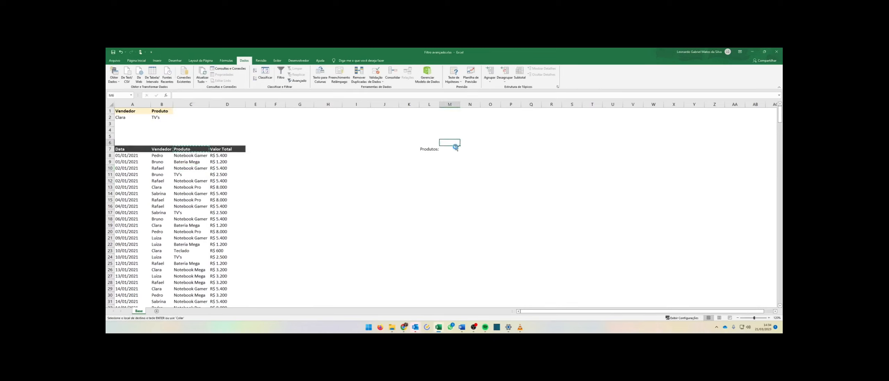
pyautogui.hotkey('ctrl', 'v')
pyautogui.click(354, 168)
# Use Advanced Filter to copy unique records of the product column to M6, using M6 as criteria and copy-to range.
pyautogui.click(219, 180)
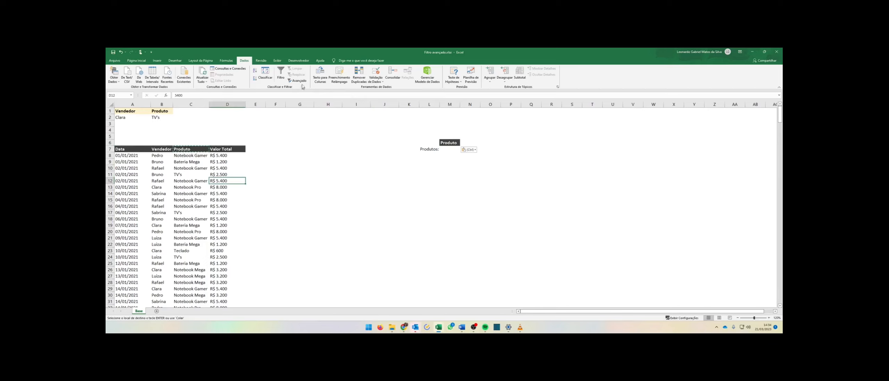
pyautogui.click(297, 80)
pyautogui.scroll(2, 298, 160)
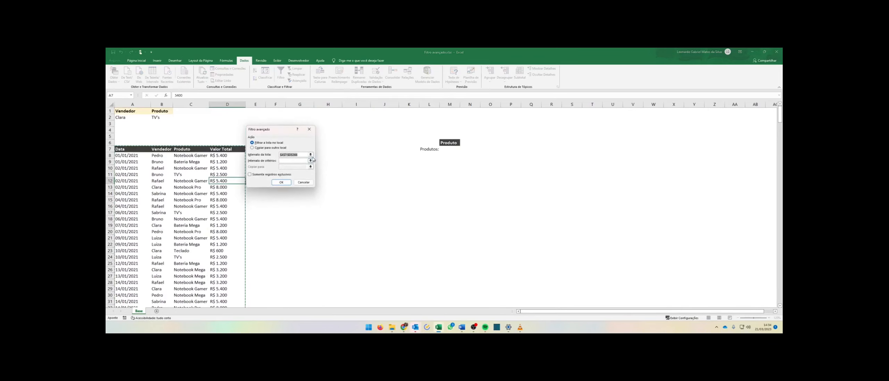
pyautogui.click(310, 161)
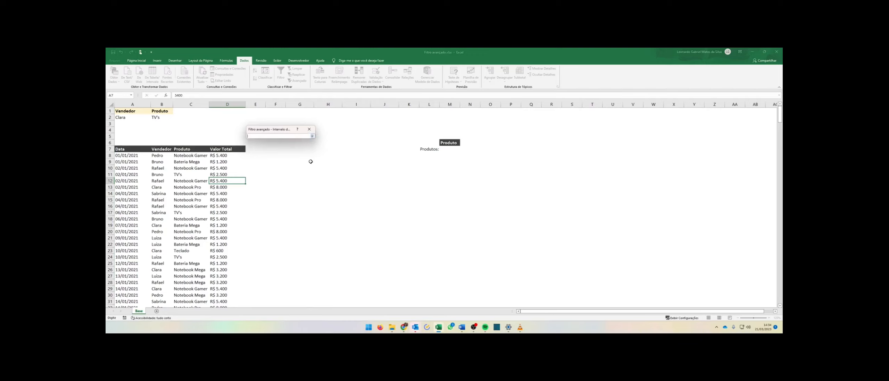
pyautogui.click(449, 143)
pyautogui.click(311, 136)
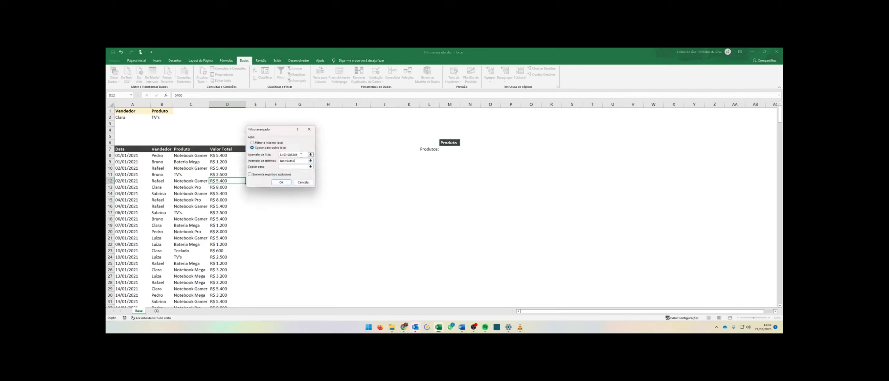
pyautogui.click(311, 166)
pyautogui.click(450, 143)
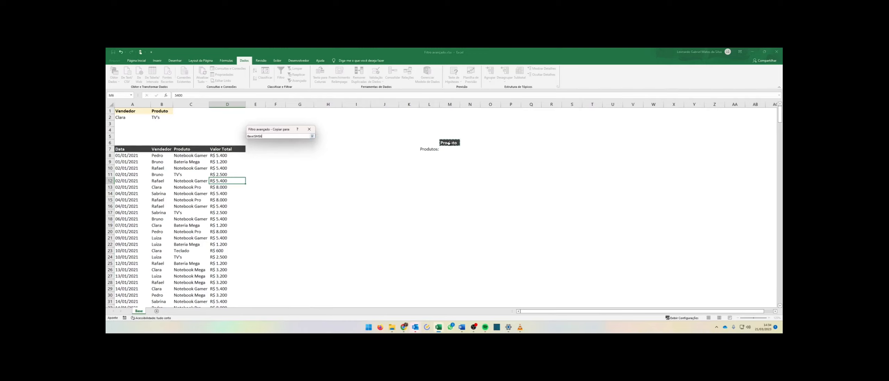
pyautogui.click(311, 136)
pyautogui.click(263, 176)
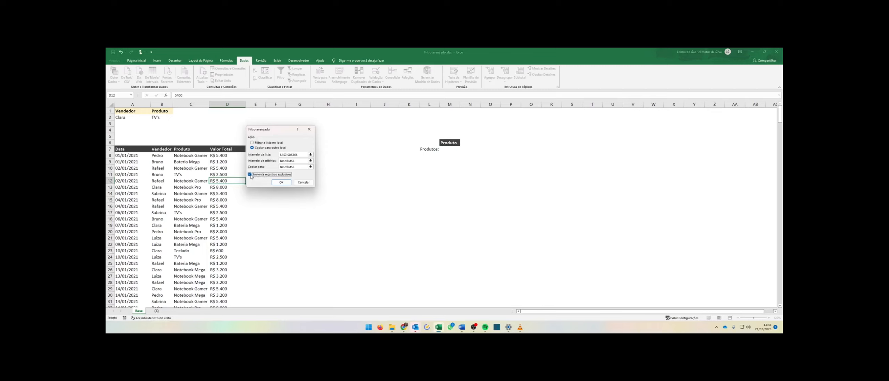
pyautogui.click(281, 183)
# Delete the Produtos: label in L7 beside the extracted product list.
pyautogui.moveTo(448, 149); pyautogui.dragTo(460, 181)
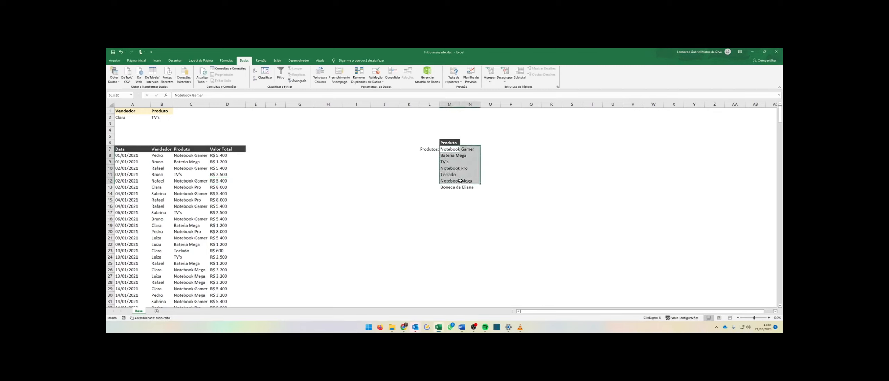
pyautogui.click(429, 174)
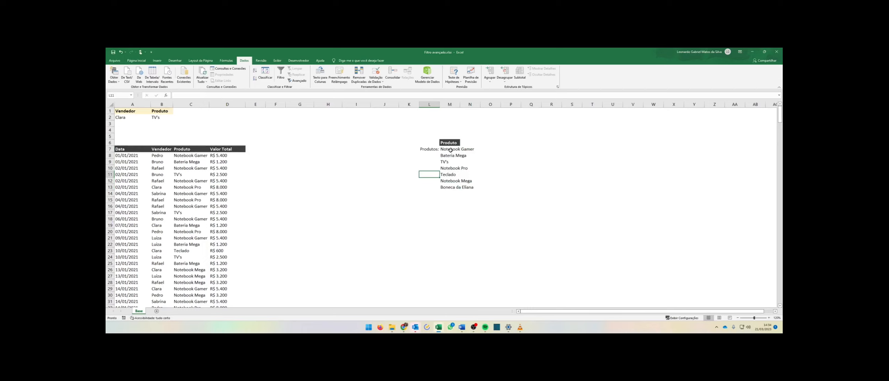
pyautogui.moveTo(450, 150); pyautogui.dragTo(449, 188)
pyautogui.click(431, 150)
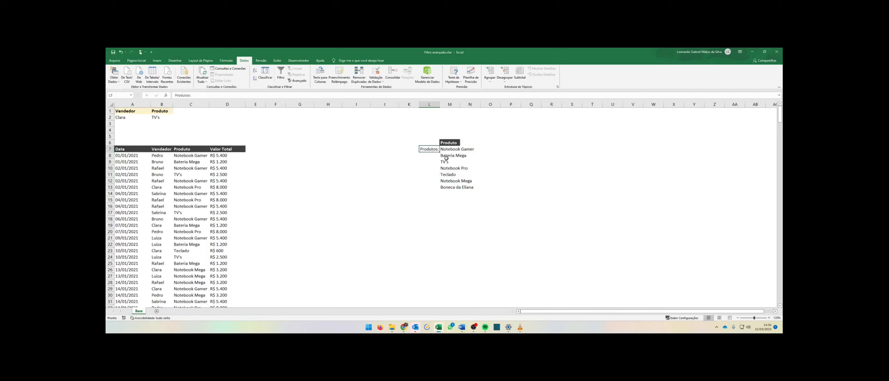
pyautogui.press('Delete')
pyautogui.click(299, 155)
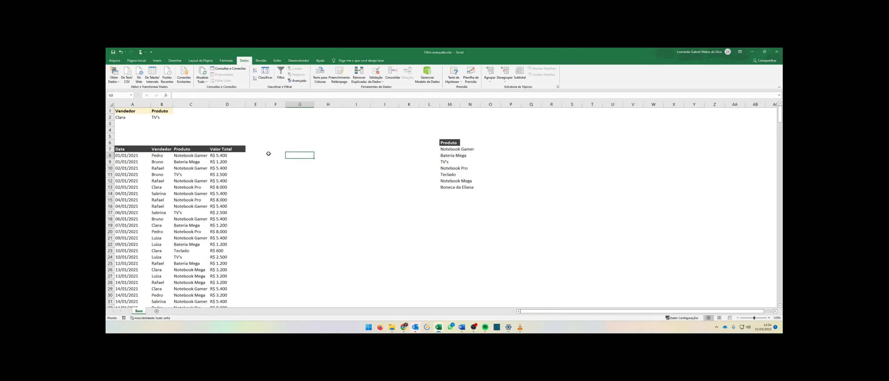
# Autofit column M to fit the extracted product names.
pyautogui.click(153, 113)
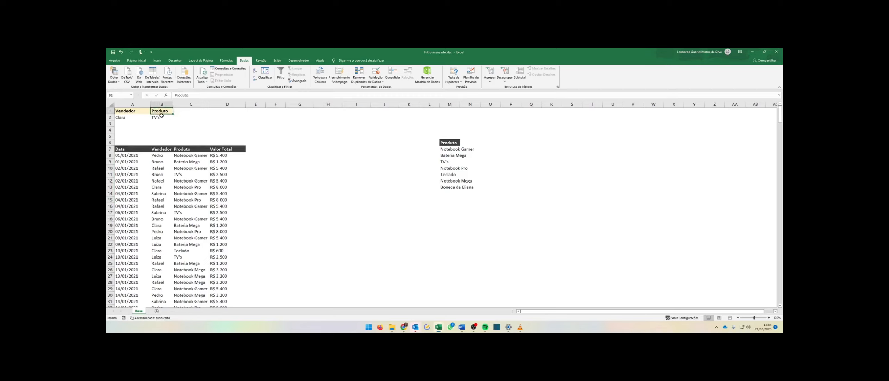
pyautogui.click(162, 117)
pyautogui.moveTo(450, 149); pyautogui.dragTo(451, 187)
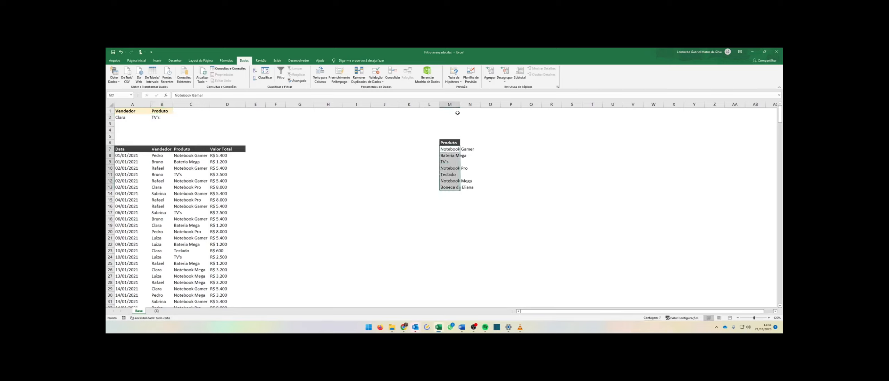
pyautogui.moveTo(461, 104); pyautogui.dragTo(461, 104)
pyautogui.doubleClick(461, 104)
pyautogui.click(385, 155)
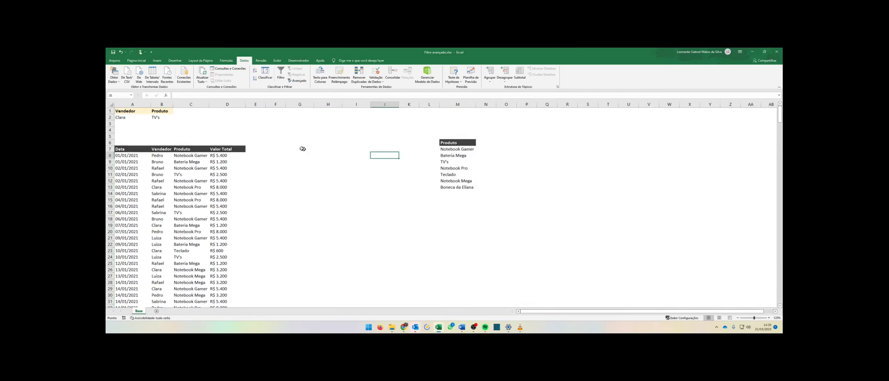
# Add a List data validation to cell B2 with the product list M7:M13 as its source.
pyautogui.click(162, 117)
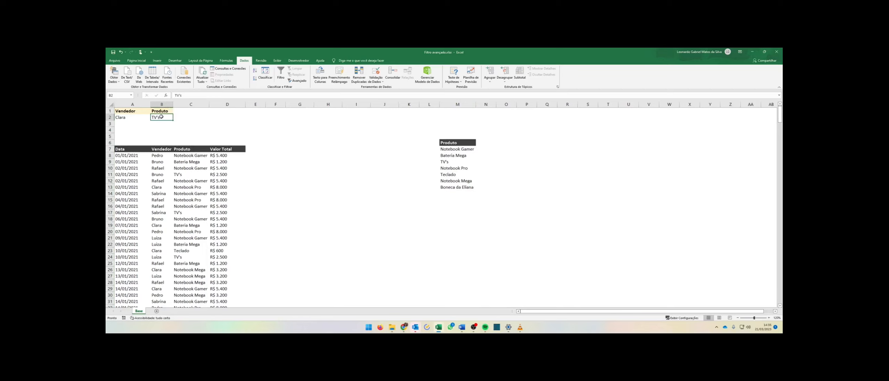
pyautogui.click(383, 74)
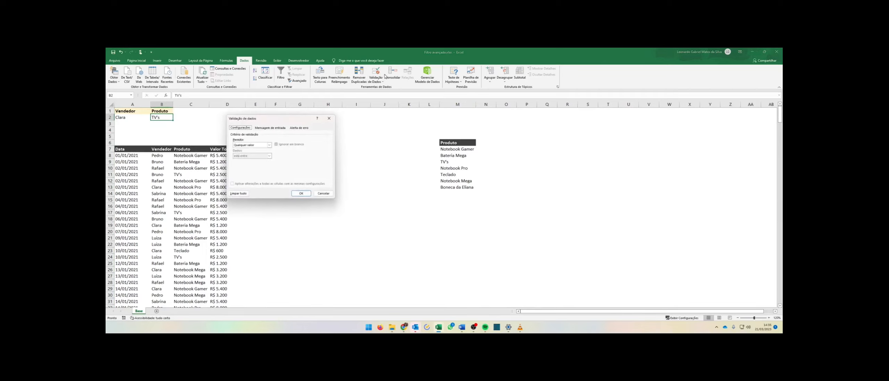
pyautogui.click(255, 145)
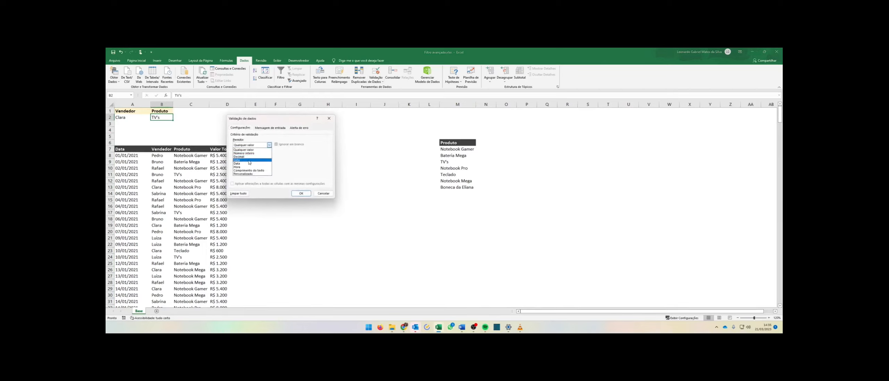
pyautogui.click(250, 160)
pyautogui.click(311, 166)
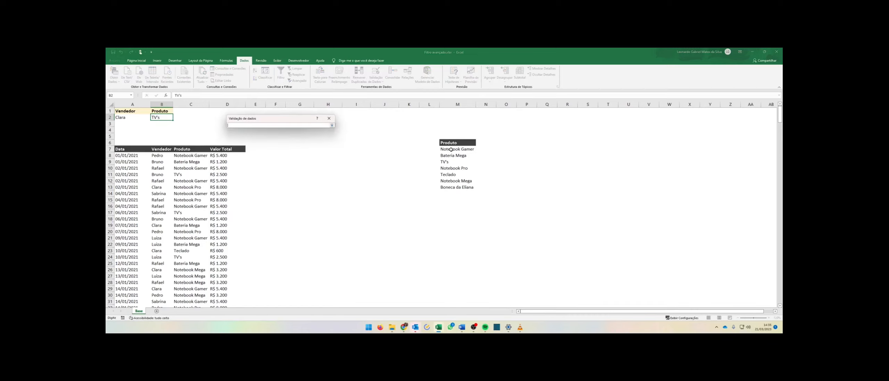
pyautogui.moveTo(452, 148); pyautogui.dragTo(456, 187)
pyautogui.press('Return')
pyautogui.click(299, 194)
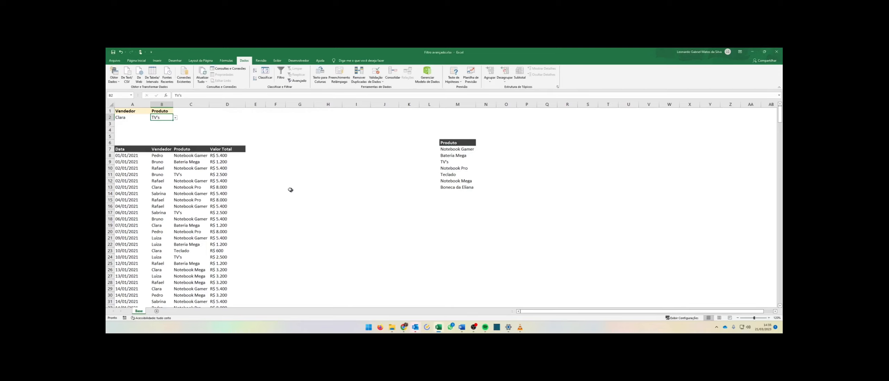
# Test B2's dropdown by picking Bateria Mega and then Teclado.
pyautogui.click(175, 117)
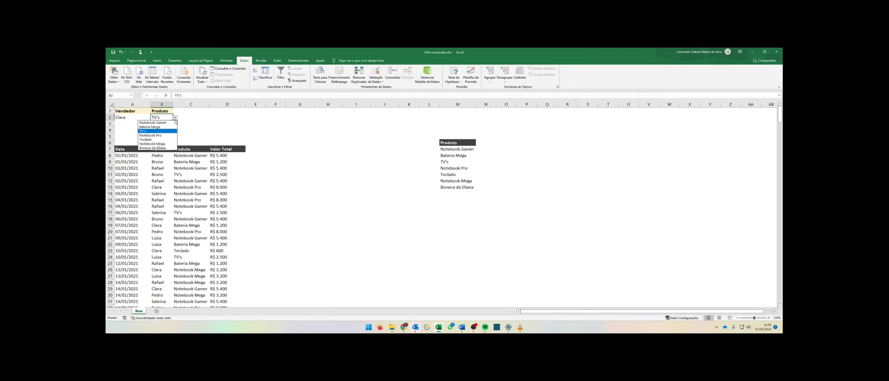
pyautogui.click(152, 143)
pyautogui.click(175, 118)
pyautogui.click(153, 127)
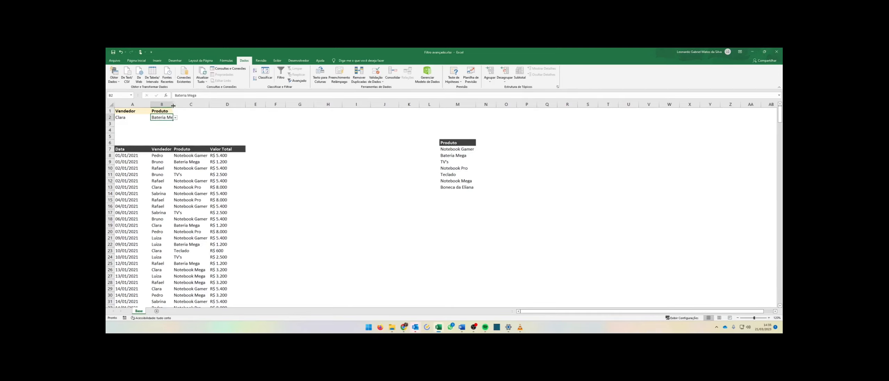
pyautogui.click(180, 118)
pyautogui.click(159, 140)
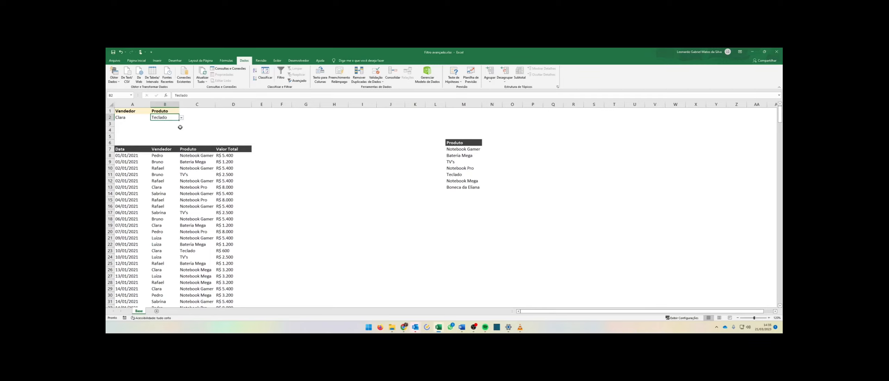
# Widen column B and choose Boneca da Eliana from B2's product dropdown.
pyautogui.moveTo(179, 104); pyautogui.dragTo(198, 106)
pyautogui.click(200, 118)
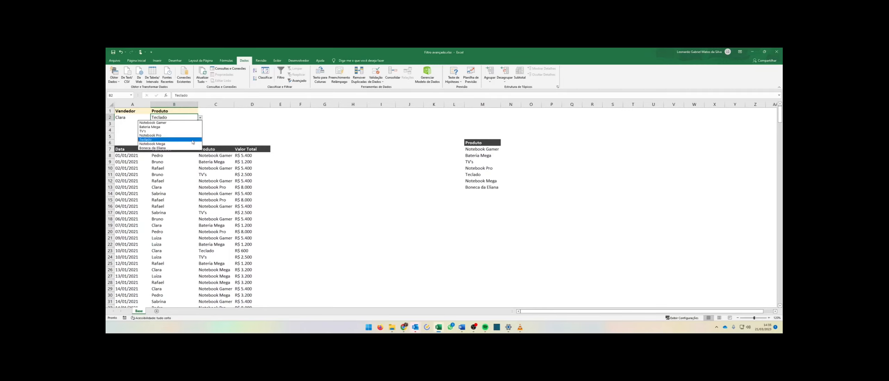
pyautogui.click(190, 144)
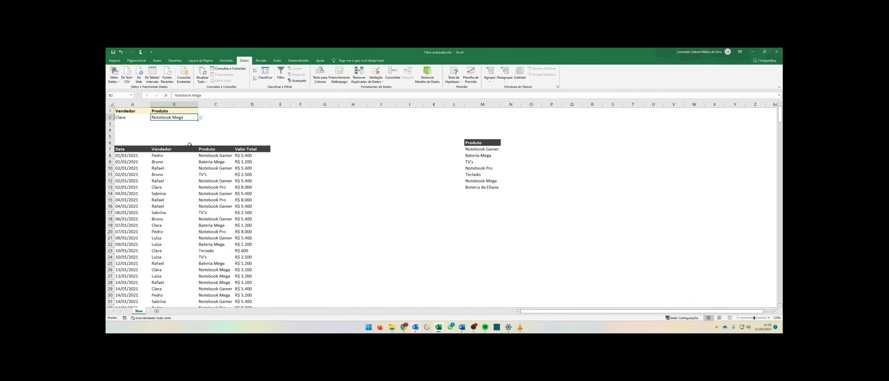
pyautogui.click(200, 117)
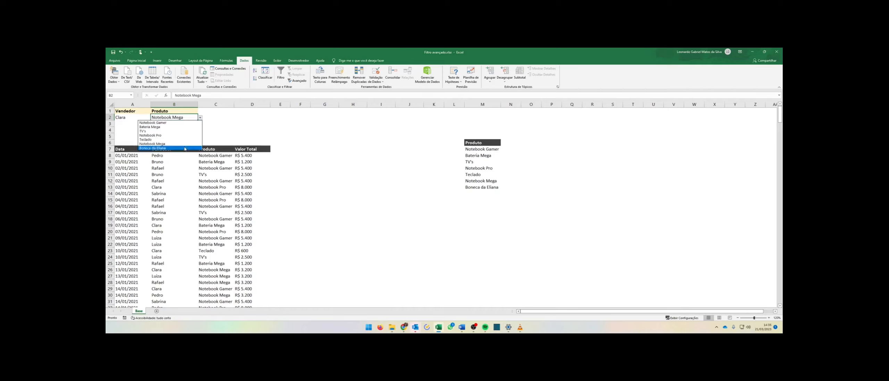
pyautogui.click(182, 148)
pyautogui.click(183, 131)
pyautogui.click(184, 118)
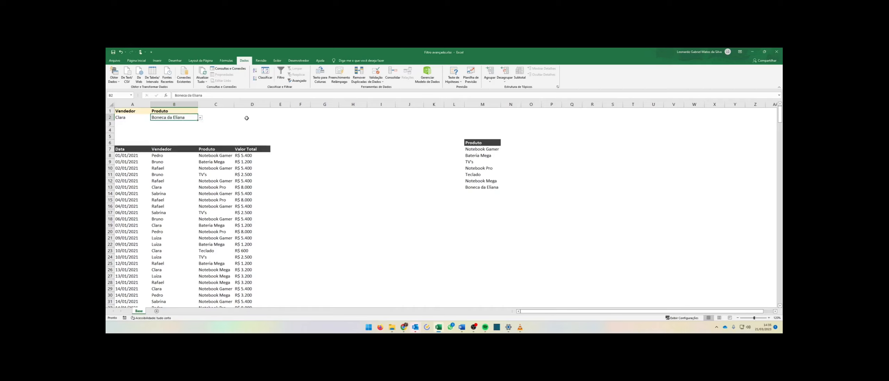
# Try entering Barco in B2 and cancel the rejected entry.
pyautogui.write('Barco')
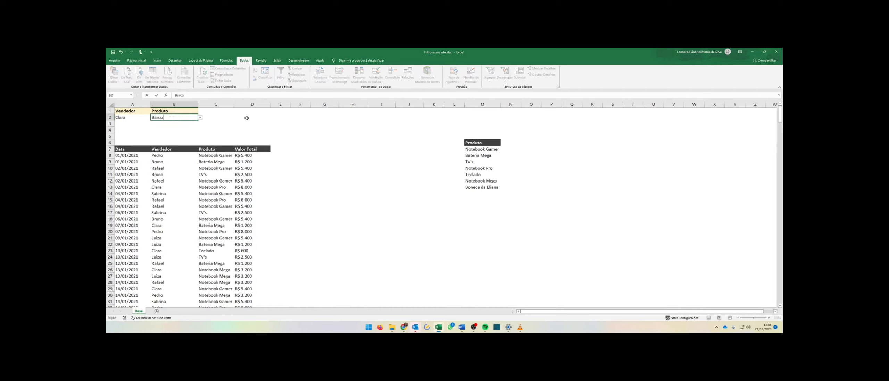
pyautogui.press('Return')
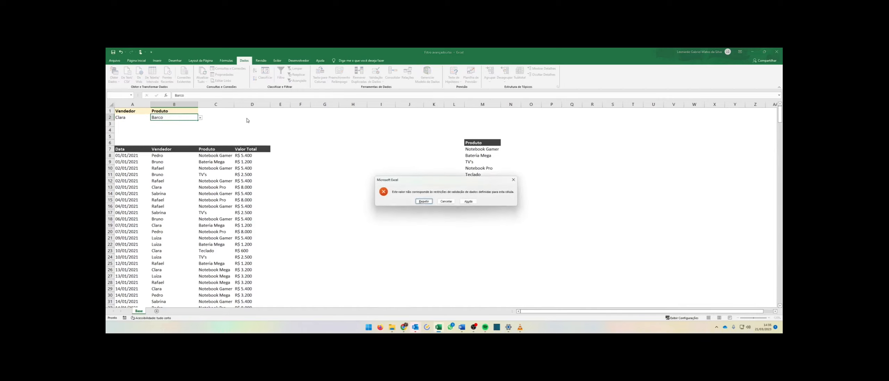
pyautogui.click(446, 202)
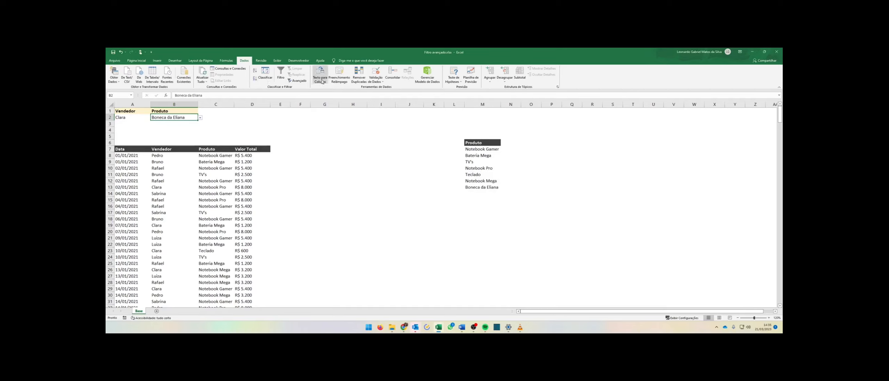
# Change B2's data validation to allow Número inteiro values instead of a list.
pyautogui.click(379, 74)
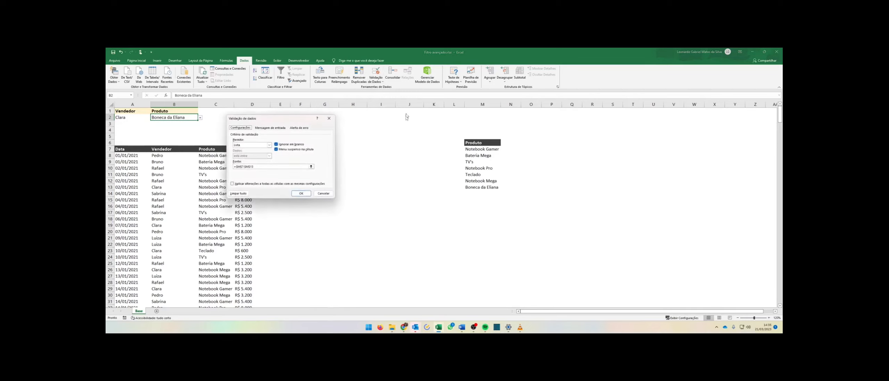
pyautogui.click(268, 145)
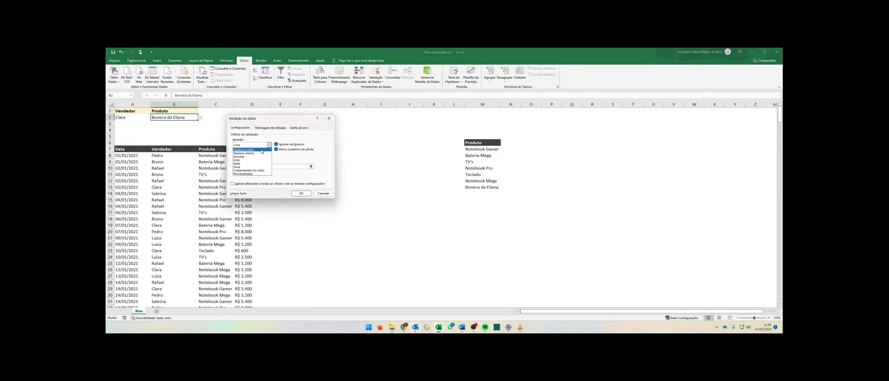
pyautogui.click(261, 153)
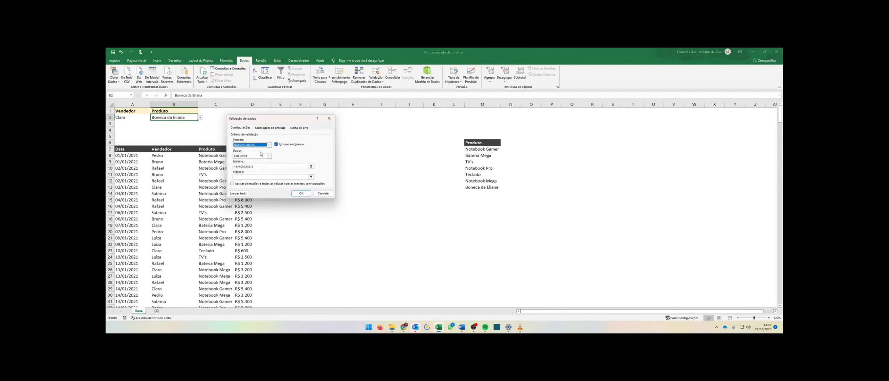
pyautogui.moveTo(260, 166); pyautogui.dragTo(233, 165)
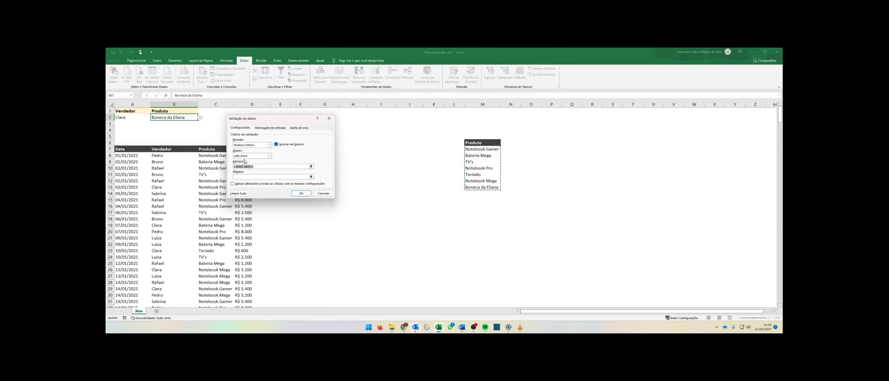
pyautogui.press('BackSpace')
pyautogui.click(257, 145)
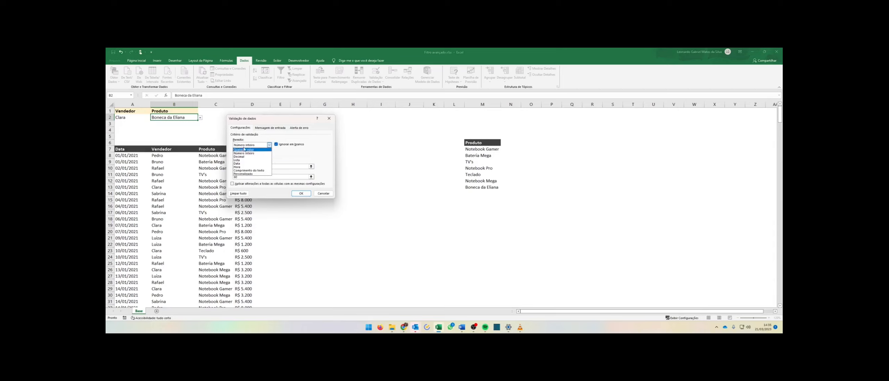
pyautogui.click(256, 153)
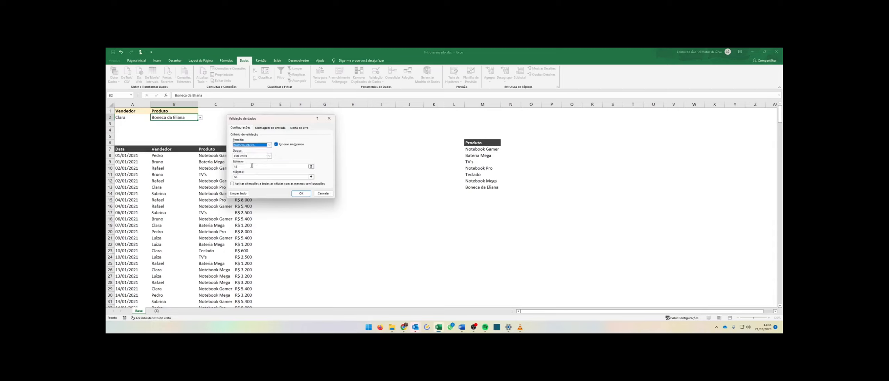
pyautogui.click(300, 193)
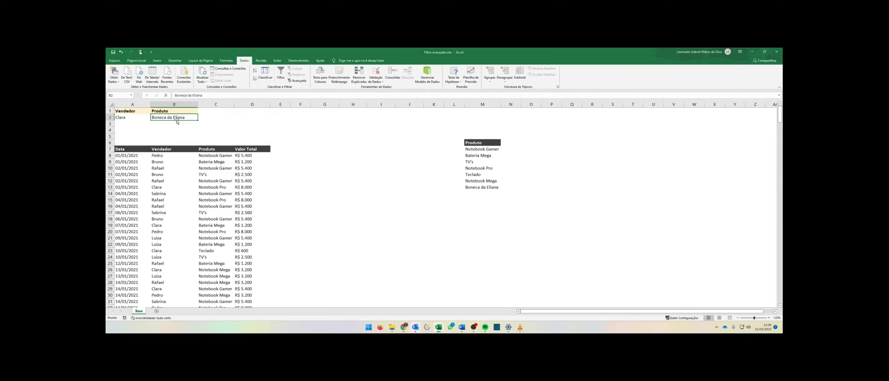
# Try entering Bateria Mega in B2 under the whole-number rule and cancel the rejected entry.
pyautogui.write('Bateria Me')
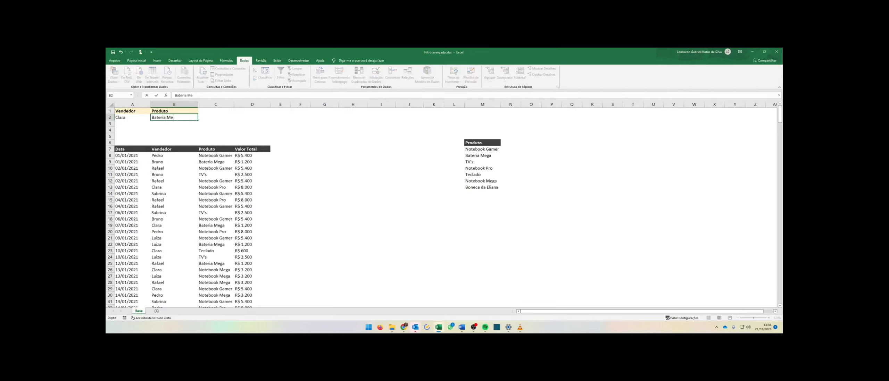
pyautogui.write('ga')
pyautogui.press('Return')
pyautogui.press('Tab')
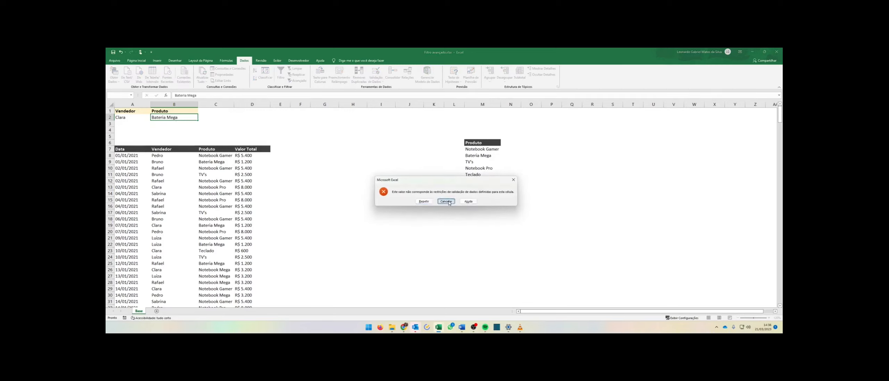
pyautogui.press('Return')
pyautogui.keyDown('ctrl'); pyautogui.click(188, 124); pyautogui.keyUp('ctrl')
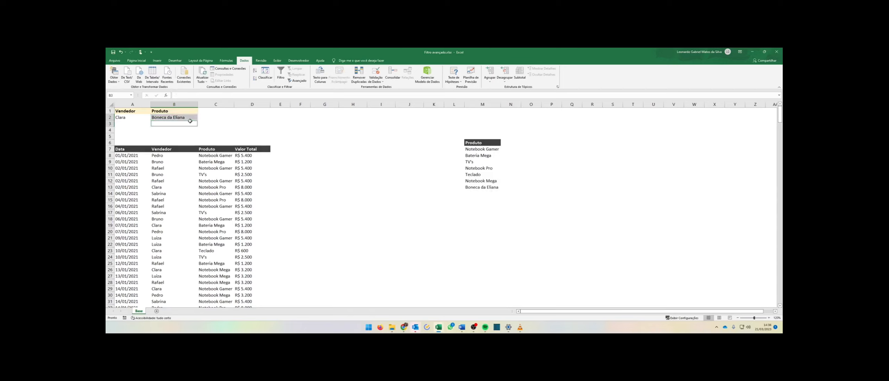
pyautogui.keyDown('ctrl'); pyautogui.click(204, 125); pyautogui.keyUp('ctrl')
pyautogui.click(173, 117)
pyautogui.press('super')
pyautogui.press('super')
pyautogui.press('super')
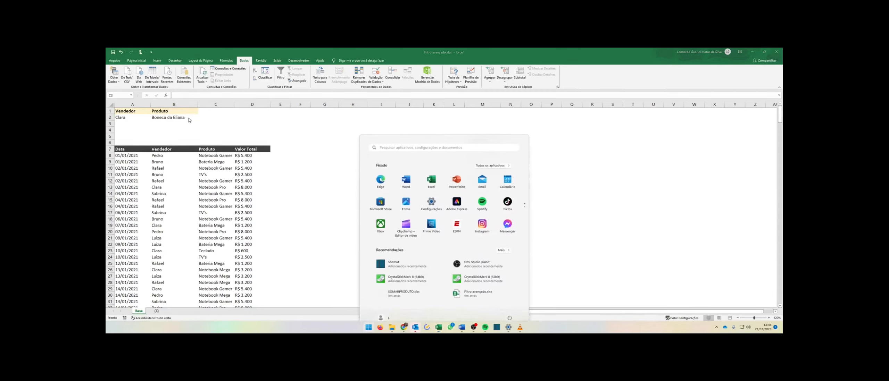
pyautogui.keyDown('ctrl'); pyautogui.click(188, 123); pyautogui.keyUp('ctrl')
pyautogui.keyDown('ctrl'); pyautogui.click(204, 123); pyautogui.keyUp('ctrl')
pyautogui.click(187, 117)
pyautogui.click(213, 122)
pyautogui.click(189, 118)
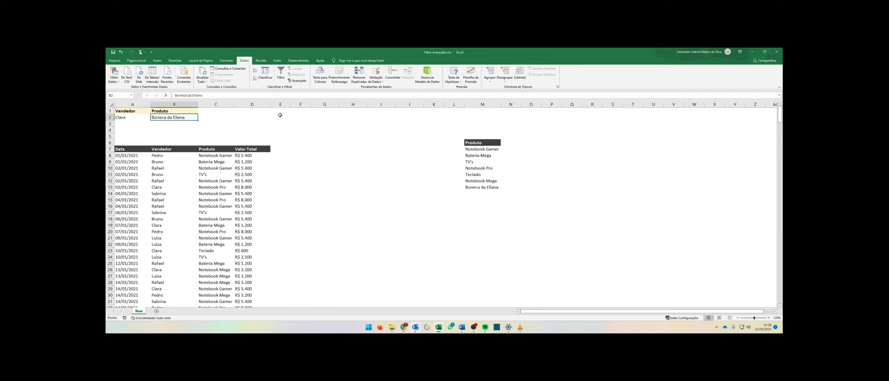
# Enter 18 and then 25 in B2 to test the whole-number validation.
pyautogui.write('18')
pyautogui.press('Return')
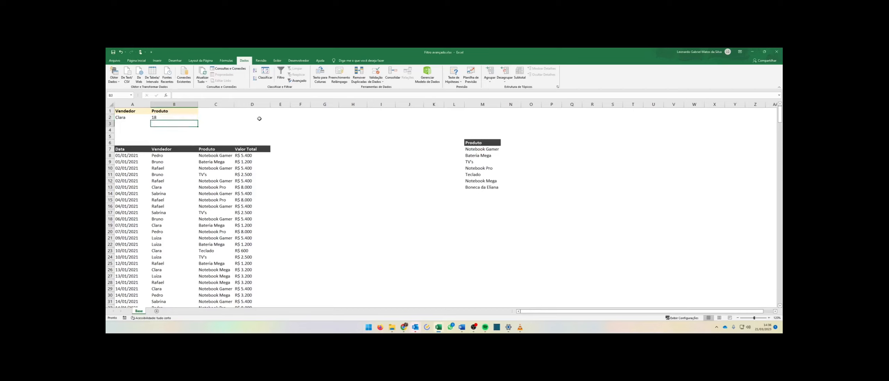
pyautogui.click(189, 117)
pyautogui.write('25')
pyautogui.press('Return')
# Try entering 17 in B2 and cancel the rejected entry.
pyautogui.click(191, 116)
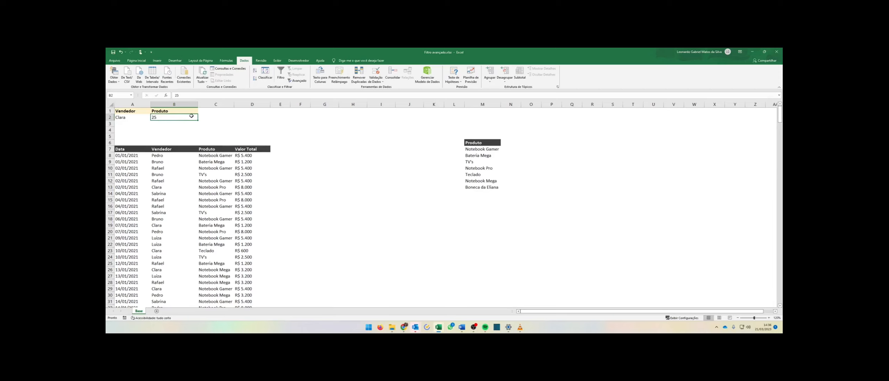
pyautogui.write('17')
pyautogui.press('Return')
pyautogui.press('Escape')
pyautogui.press('Return')
pyautogui.press('Escape')
# Explore B2's validation criteria, switching through Decimal, Lista and Data and setting a date condition of é maior do que.
pyautogui.click(375, 73)
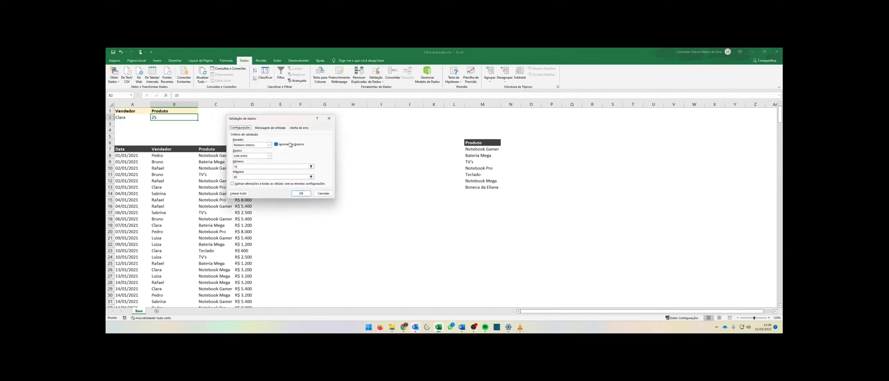
pyautogui.click(269, 145)
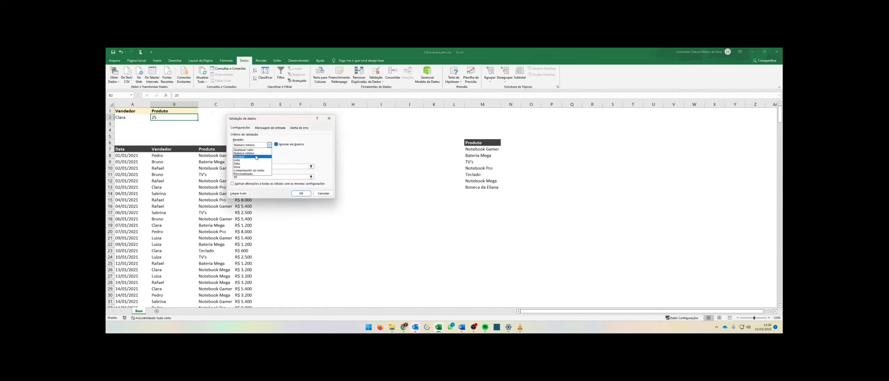
pyautogui.click(239, 157)
pyautogui.click(268, 145)
pyautogui.click(254, 160)
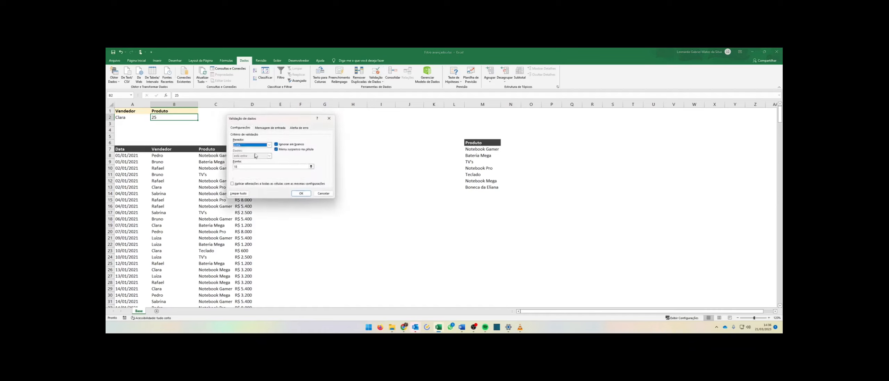
pyautogui.click(259, 146)
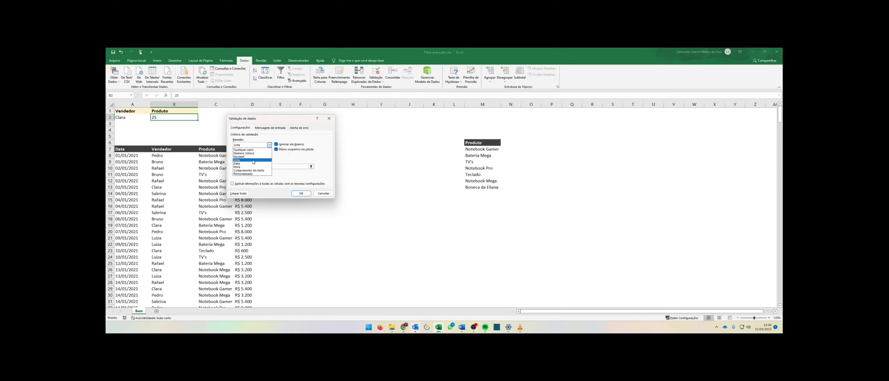
pyautogui.click(252, 164)
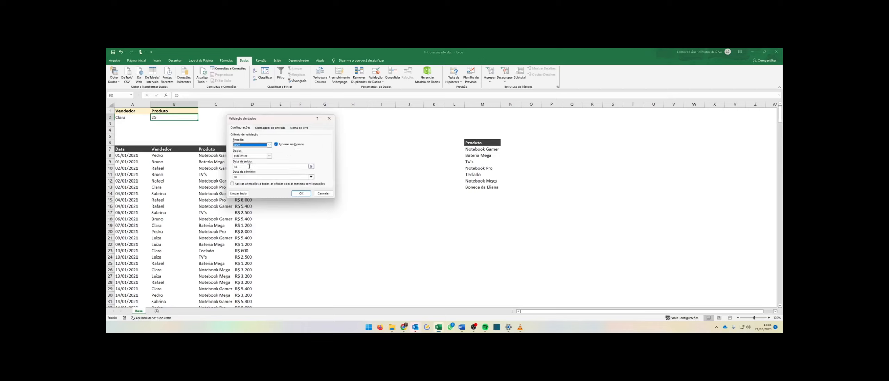
pyautogui.moveTo(261, 167); pyautogui.dragTo(214, 165)
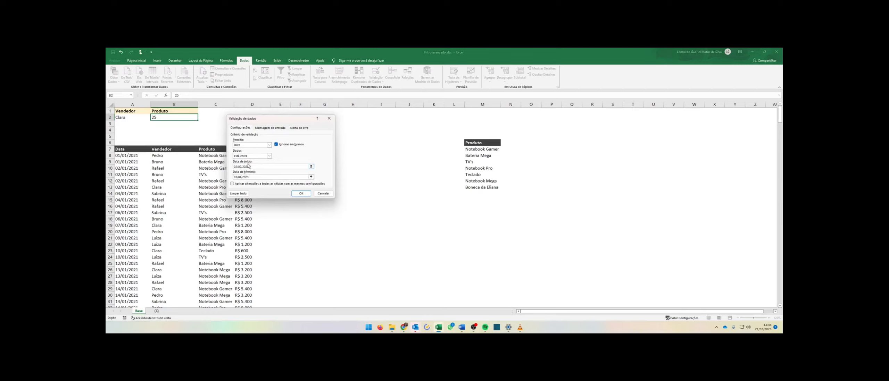
pyautogui.click(245, 167)
pyautogui.click(261, 156)
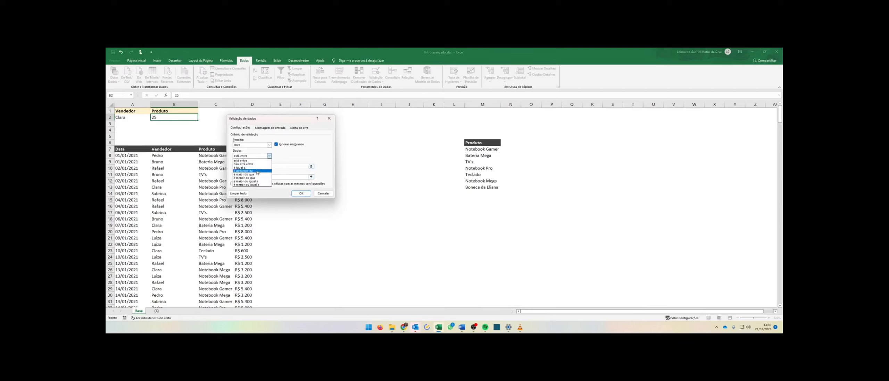
pyautogui.click(255, 174)
pyautogui.click(249, 166)
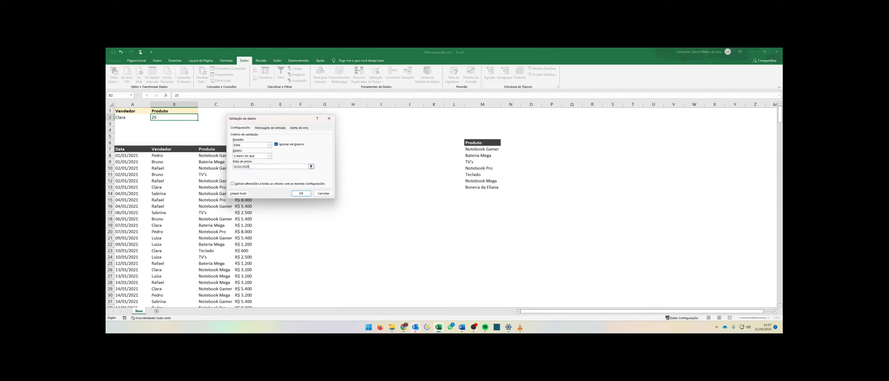
pyautogui.doubleClick(249, 166)
pyautogui.click(249, 167)
pyautogui.moveTo(250, 167); pyautogui.dragTo(229, 168)
pyautogui.click(249, 167)
# Switch B2's criterion to Comprimento do texto with é igual a, then cancel the validation dialog.
pyautogui.click(248, 145)
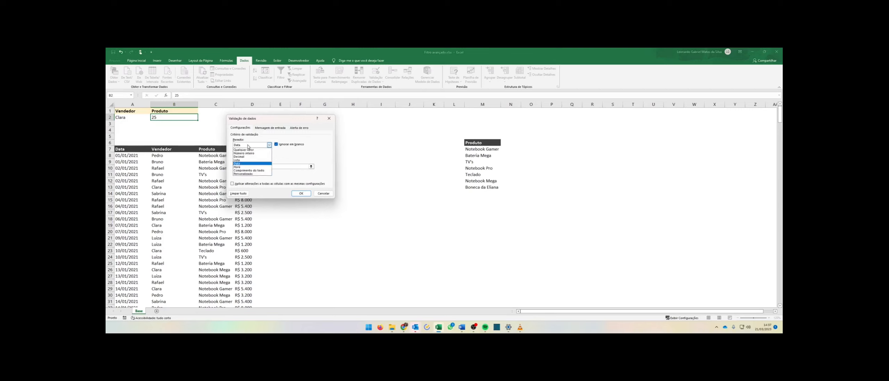
pyautogui.click(244, 167)
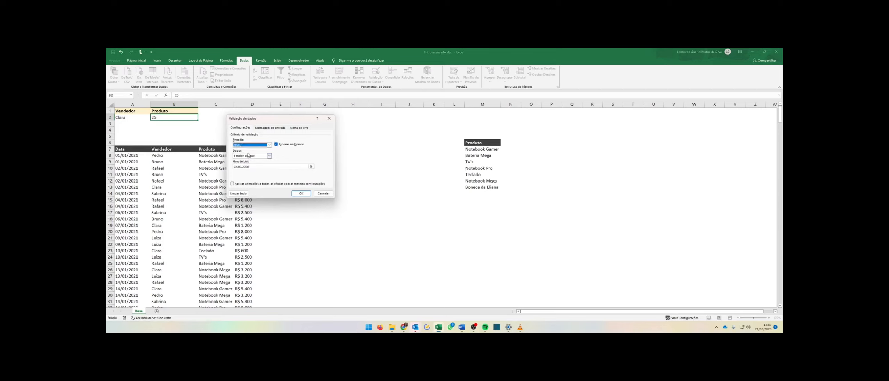
pyautogui.click(242, 145)
pyautogui.click(248, 170)
pyautogui.click(266, 156)
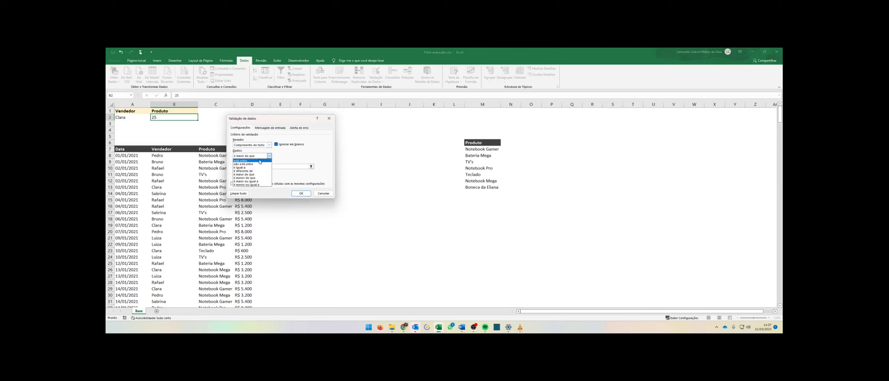
pyautogui.click(255, 169)
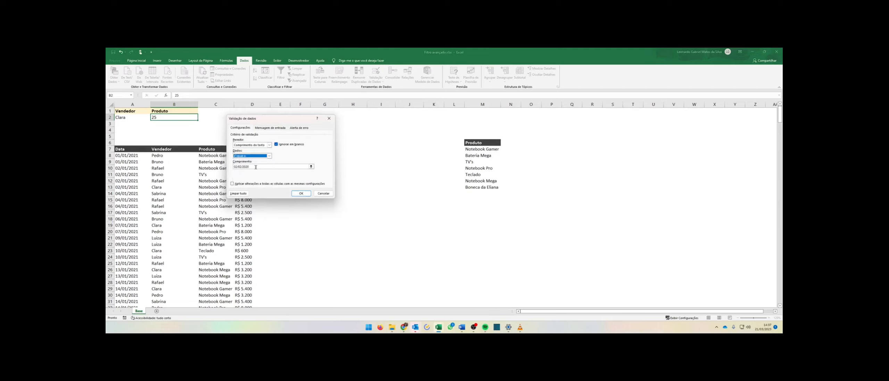
pyautogui.press('BackSpace')
pyautogui.click(322, 193)
pyautogui.click(339, 177)
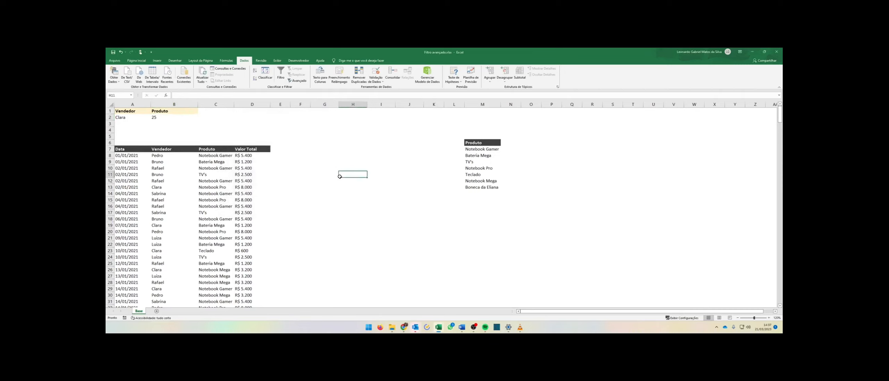
pyautogui.write('13')
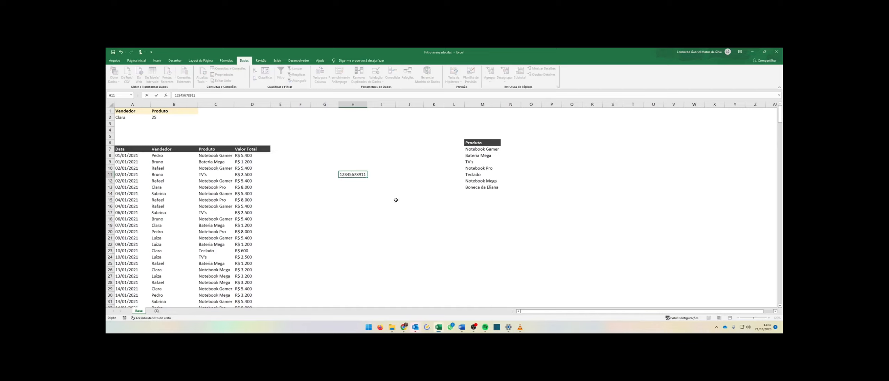
pyautogui.hotkey('ctrl', 'Return')
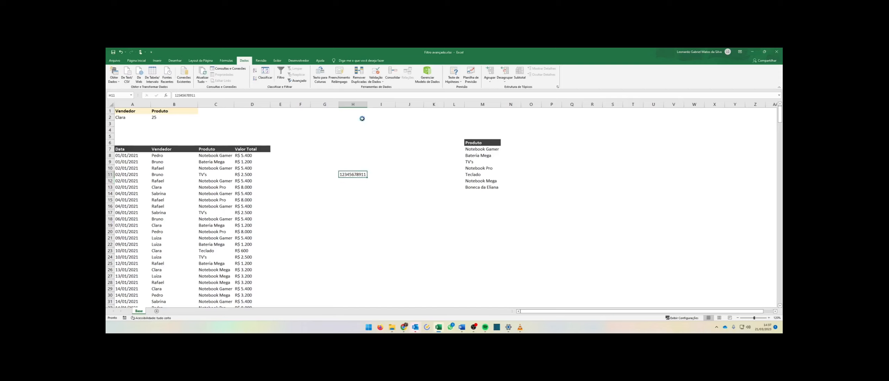
# Open Format Cells for H11, browse the Personalizado number formats and cancel.
pyautogui.hotkey('ctrl', '1')
pyautogui.click(224, 156)
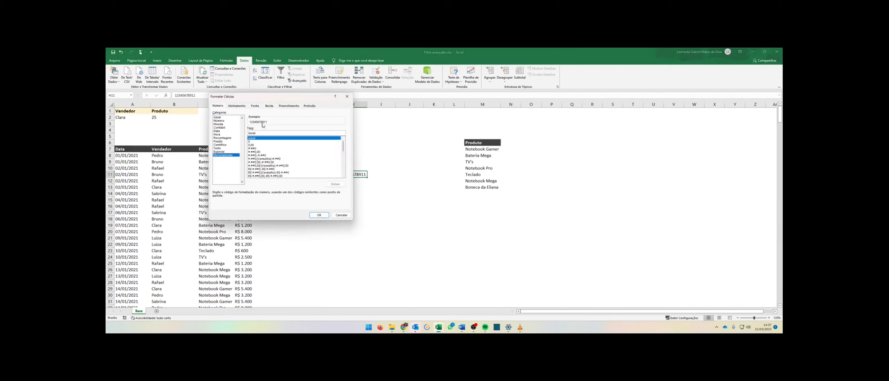
pyautogui.click(273, 156)
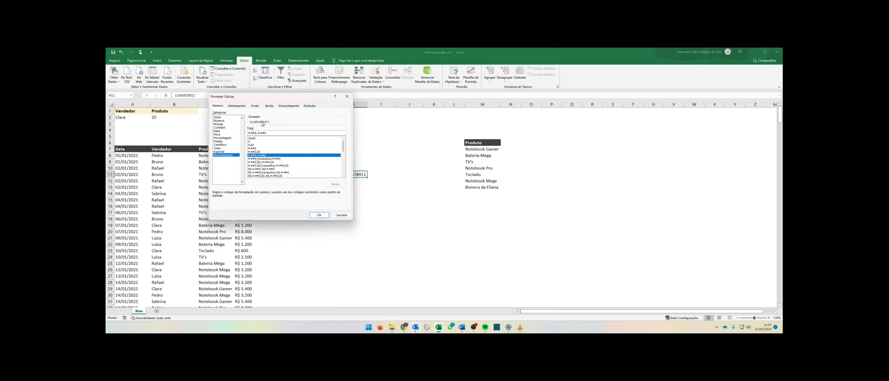
pyautogui.click(340, 216)
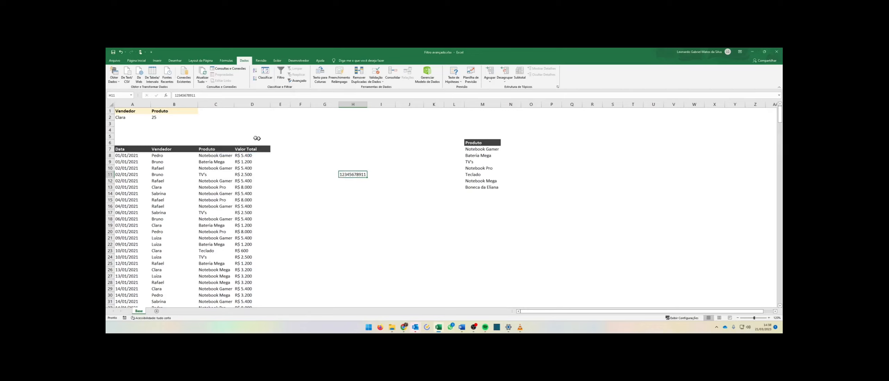
pyautogui.click(167, 117)
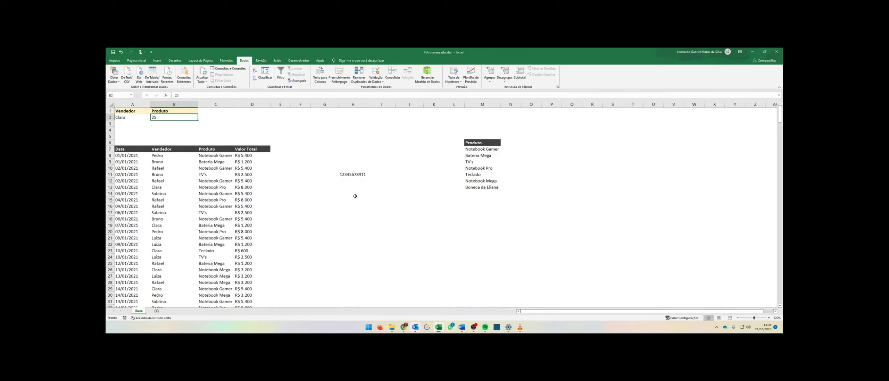
pyautogui.click(355, 176)
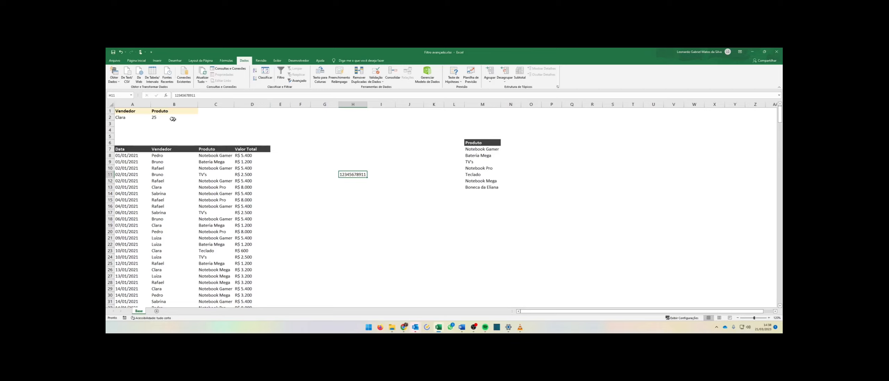
pyautogui.click(130, 116)
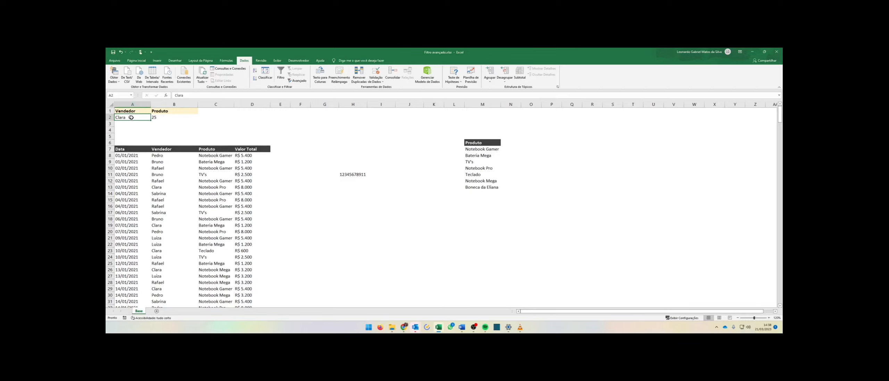
pyautogui.click(163, 117)
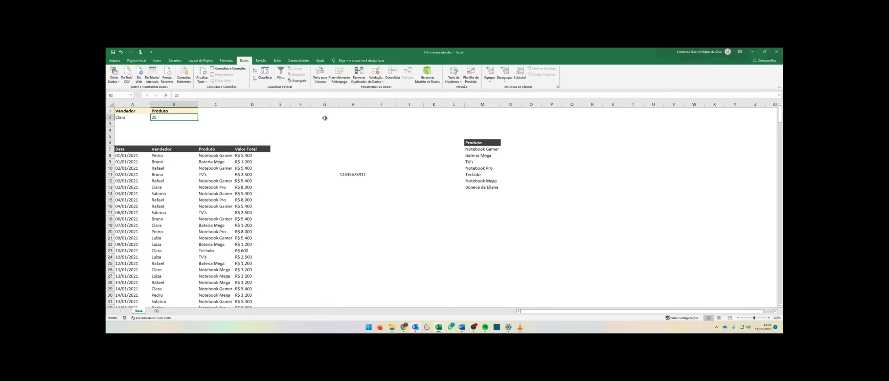
pyautogui.moveTo(325, 118); pyautogui.dragTo(600, 117)
pyautogui.moveTo(310, 118)
pyautogui.mouseDown()
pyautogui.moveTo(305, 131)
pyautogui.moveTo(541, 177)
pyautogui.moveTo(326, 118)
pyautogui.mouseUp()
pyautogui.moveTo(325, 124); pyautogui.dragTo(326, 188)
pyautogui.moveTo(354, 124); pyautogui.dragTo(360, 176)
pyautogui.moveTo(381, 124); pyautogui.dragTo(387, 182)
pyautogui.press('Return')
pyautogui.moveTo(412, 123); pyautogui.dragTo(423, 170)
pyautogui.press('Return')
pyautogui.moveTo(435, 124); pyautogui.dragTo(438, 176)
pyautogui.press('Return')
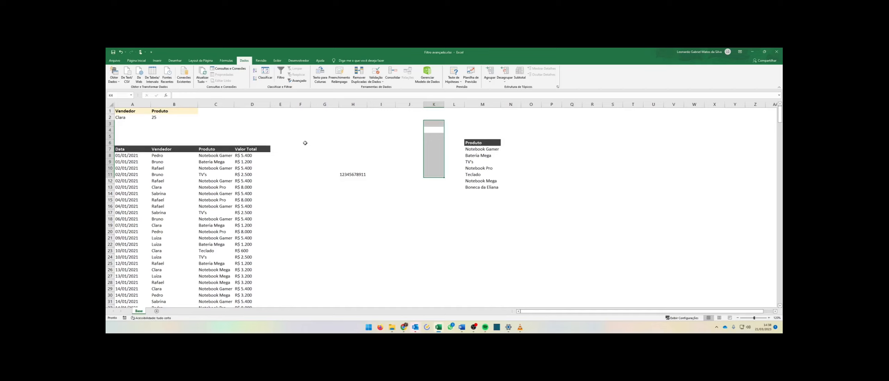
pyautogui.click(229, 123)
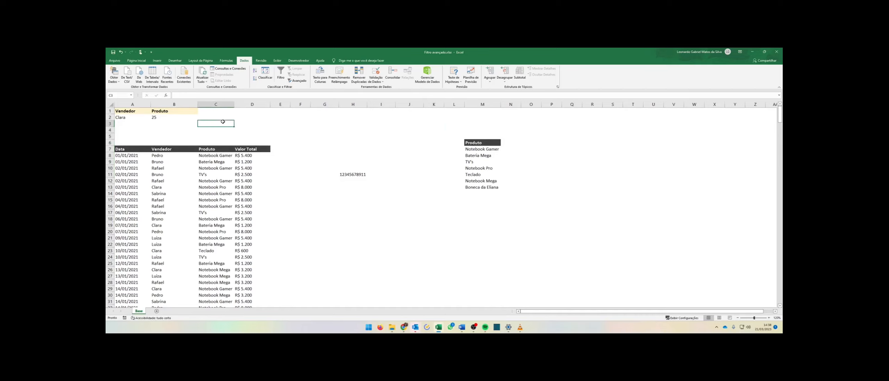
pyautogui.click(184, 115)
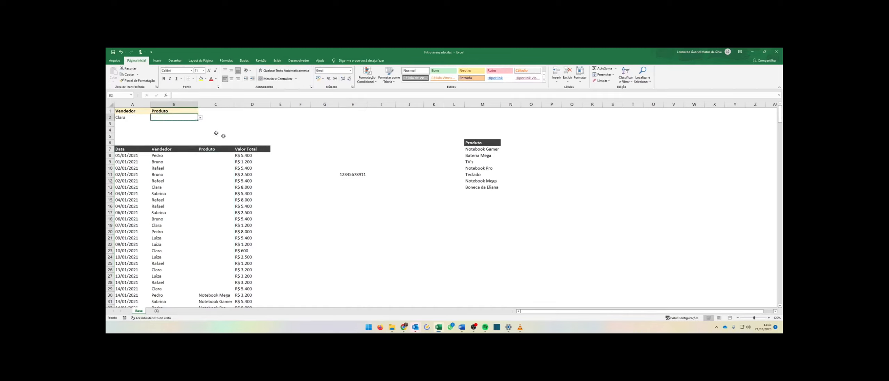
pyautogui.moveTo(278, 193); pyautogui.dragTo(279, 198)
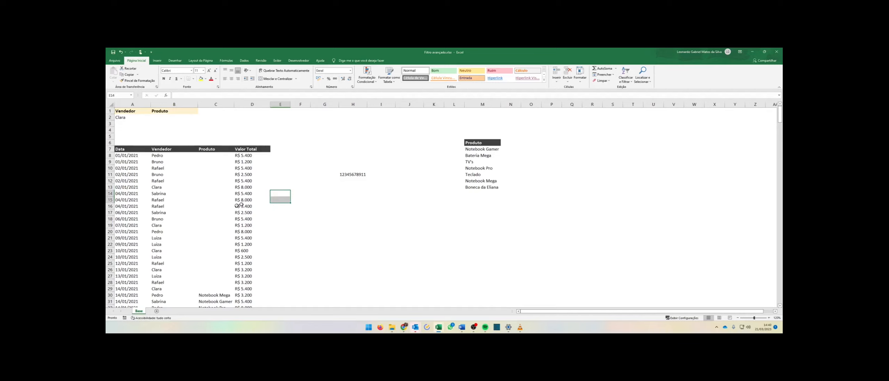
pyautogui.click(177, 118)
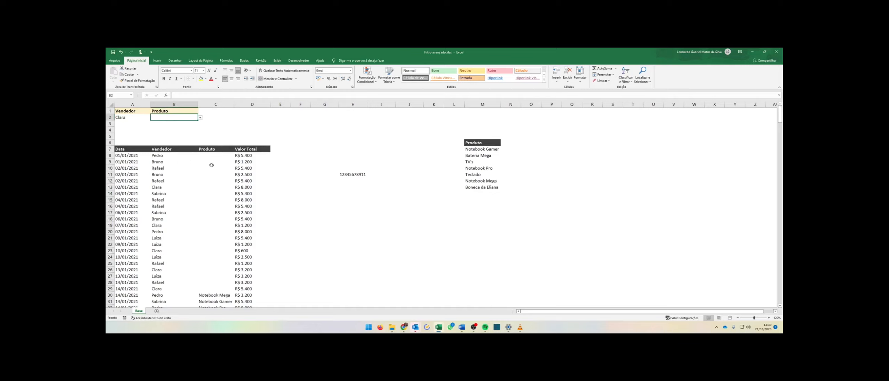
# Apply a list data validation to the Produto cells in column C, using the product list in column M as the source.
pyautogui.moveTo(212, 156); pyautogui.dragTo(212, 288)
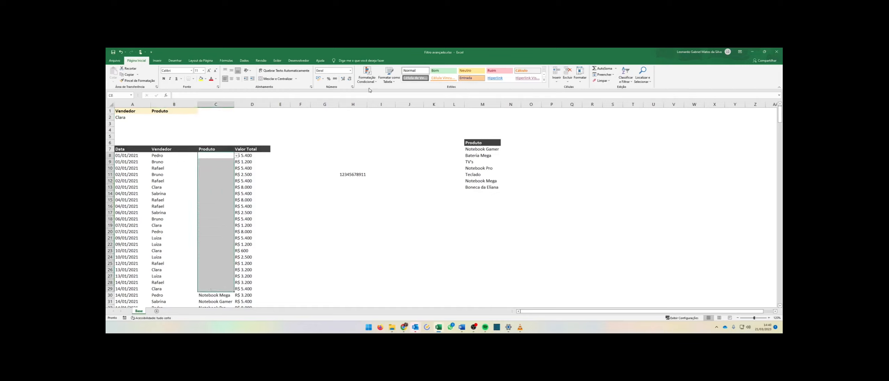
pyautogui.click(244, 61)
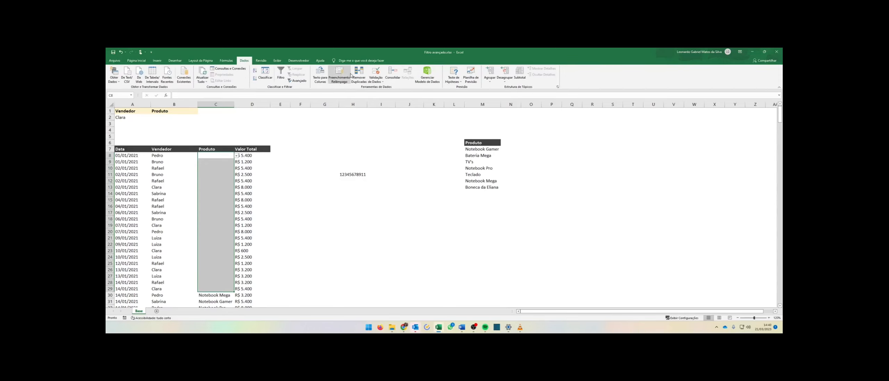
pyautogui.click(373, 75)
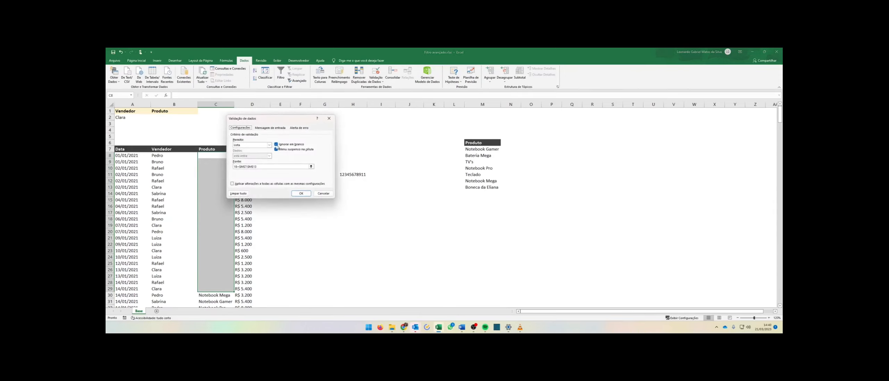
pyautogui.moveTo(274, 167); pyautogui.dragTo(188, 166)
pyautogui.press('BackSpace')
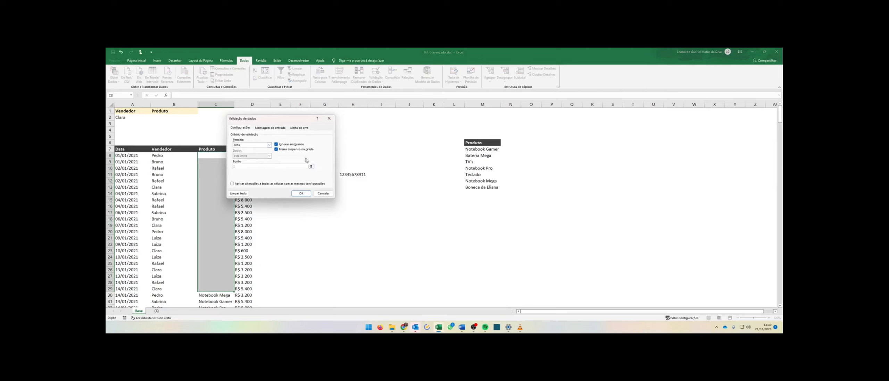
pyautogui.click(311, 167)
pyautogui.moveTo(482, 149); pyautogui.dragTo(493, 187)
pyautogui.click(332, 125)
pyautogui.click(300, 193)
# Pick TV's, Bateria Mega and Notebook Pro from the dropdown lists in C8, C9 and C10.
pyautogui.click(237, 156)
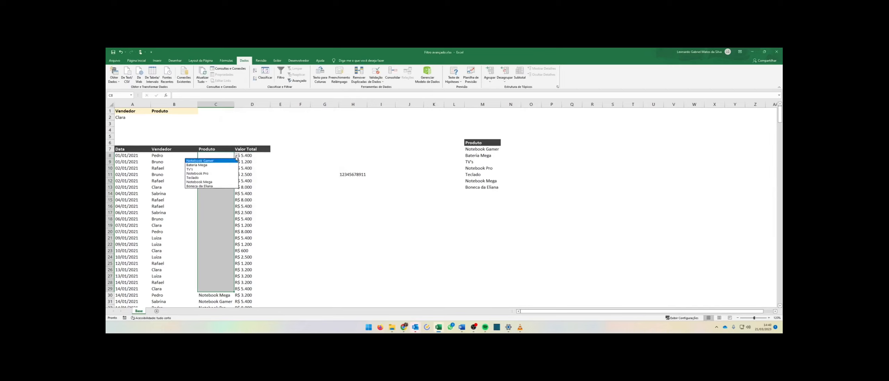
pyautogui.click(212, 171)
pyautogui.click(219, 163)
pyautogui.click(237, 162)
pyautogui.click(200, 171)
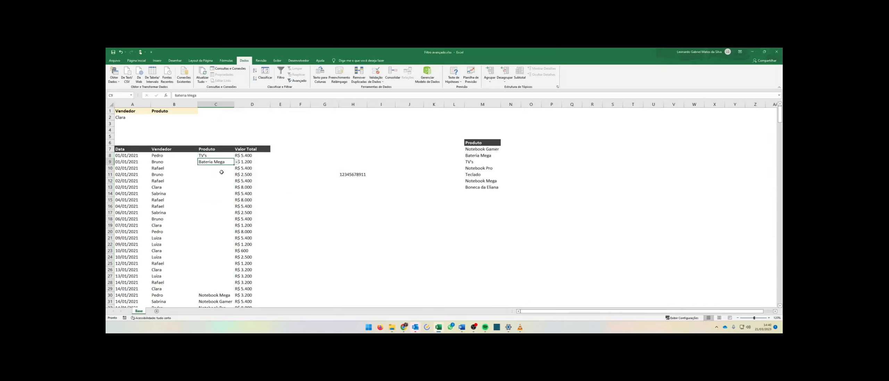
pyautogui.click(236, 168)
pyautogui.click(227, 187)
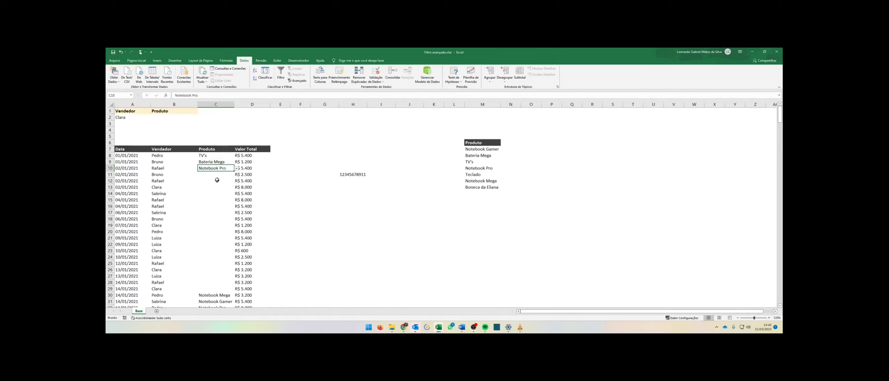
# Copy TV's from C8 and paste it down the entire Produto column, then clear C8.
pyautogui.click(219, 157)
pyautogui.hotkey('ctrl', 'c')
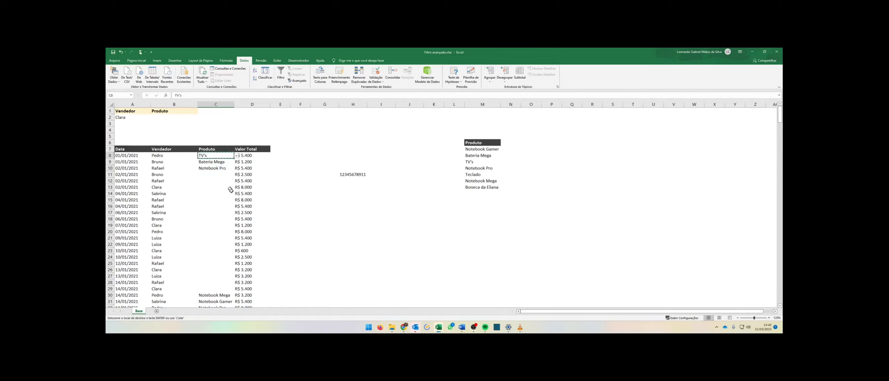
pyautogui.scroll(-5, 218, 223)
pyautogui.keyDown('shift'); pyautogui.click(218, 223); pyautogui.keyUp('shift')
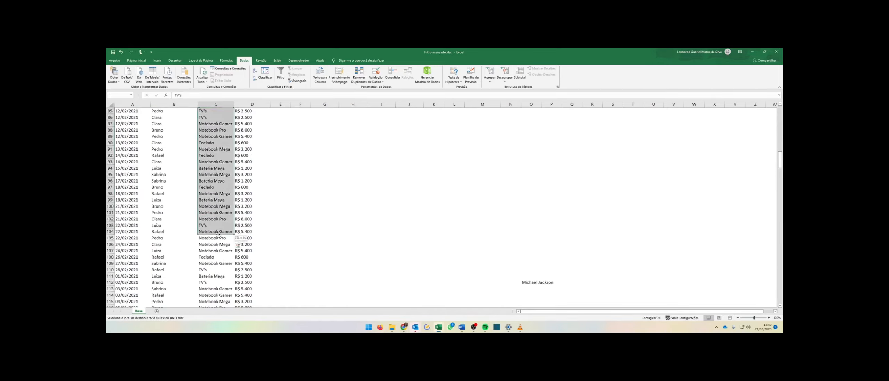
pyautogui.hotkey('ctrl', 'shift', 'Down')
pyautogui.hotkey('ctrl', 'v')
pyautogui.click(210, 156)
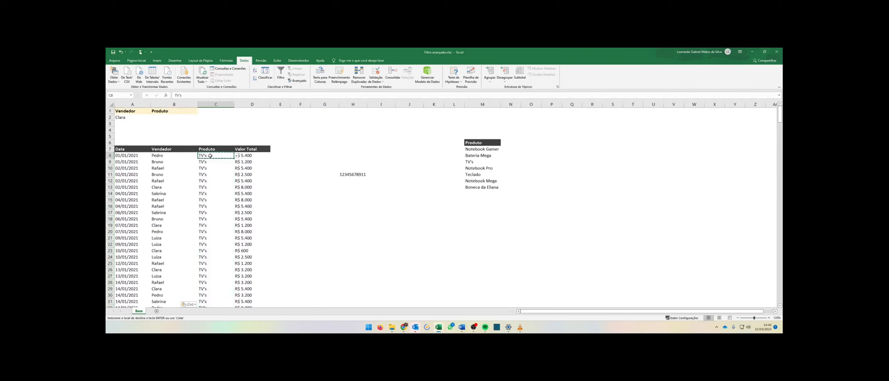
pyautogui.press('Delete')
# Copy the empty C8 and paste it down the Produto column to clear it.
pyautogui.hotkey('ctrl', 'c')
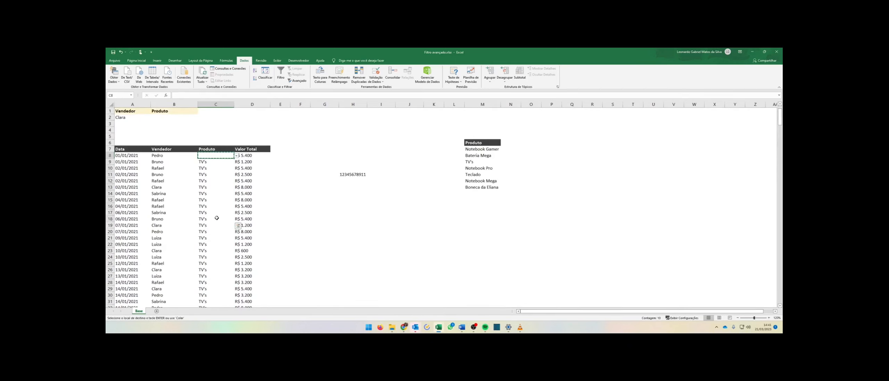
pyautogui.moveTo(215, 157); pyautogui.dragTo(220, 228)
pyautogui.click(238, 225)
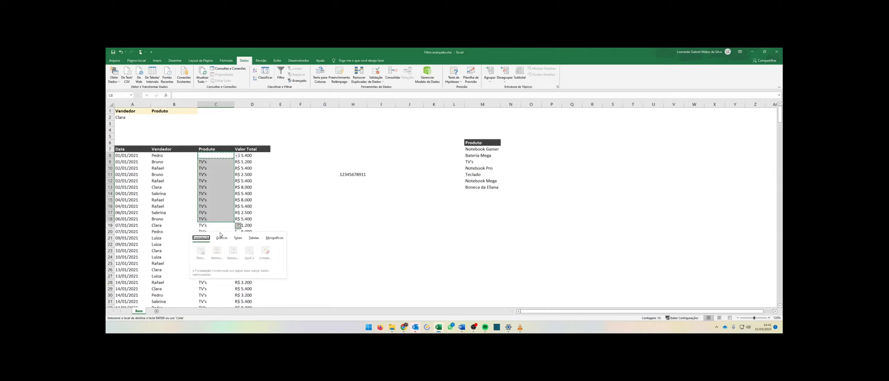
pyautogui.click(272, 205)
pyautogui.click(218, 156)
pyautogui.hotkey('shift', 'Down')
pyautogui.hotkey('ctrl', 'shift', 'Down')
pyautogui.hotkey('ctrl', 'v')
pyautogui.scroll(15, 218, 157)
pyautogui.click(222, 193)
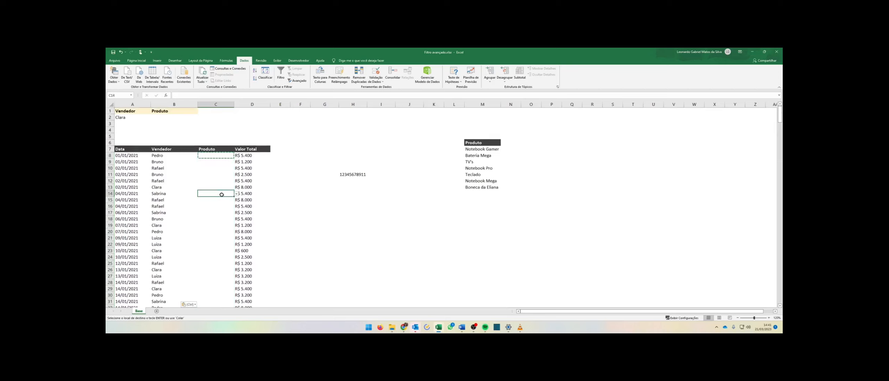
pyautogui.click(236, 193)
pyautogui.click(226, 250)
pyautogui.scroll(-20, 226, 251)
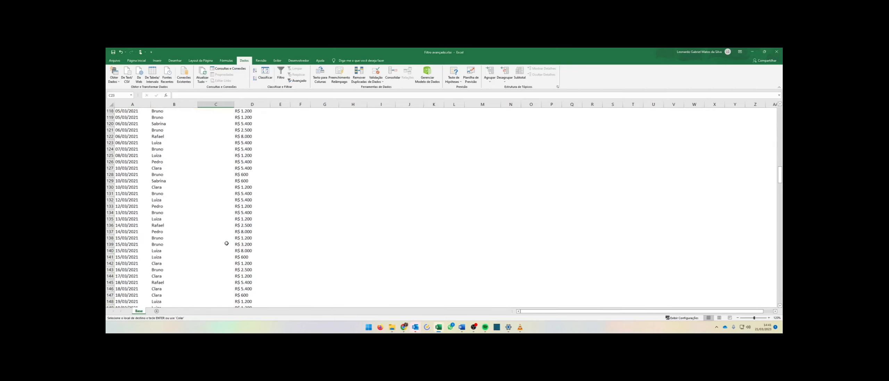
pyautogui.click(232, 238)
pyautogui.click(237, 239)
pyautogui.click(237, 239)
pyautogui.scroll(20, 219, 216)
# Undo the recent pastes and deletions in the Produto column.
pyautogui.hotkey('ctrl', 'z')
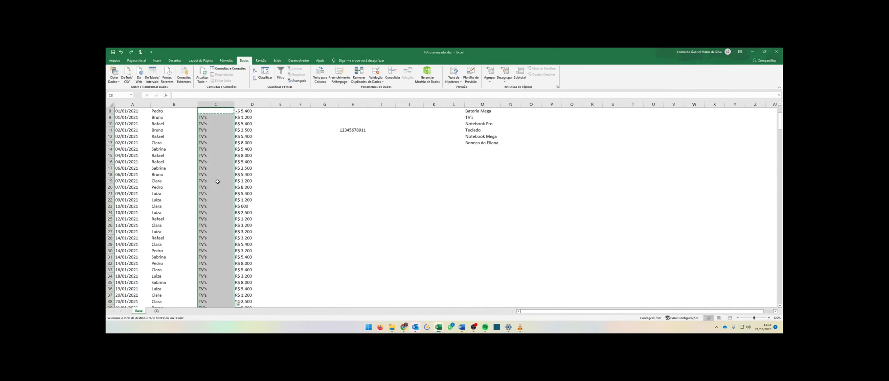
pyautogui.scroll(3, 218, 187)
pyautogui.hotkey('ctrl', 'z')
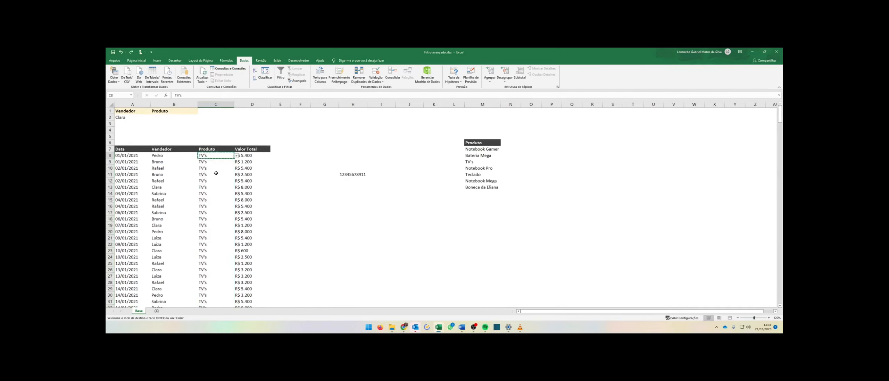
pyautogui.hotkey('ctrl', 'z')
pyautogui.hotkey('ctrl', 'z')
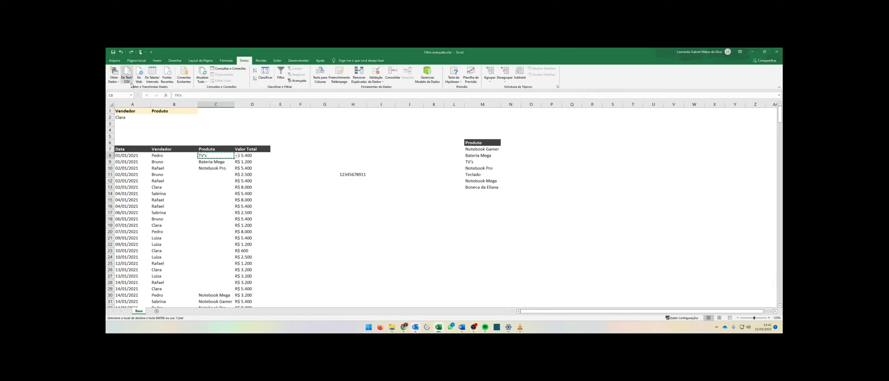
# Paste only the validation from C8 onto the Produto cells below it with Paste Special.
pyautogui.click(224, 162)
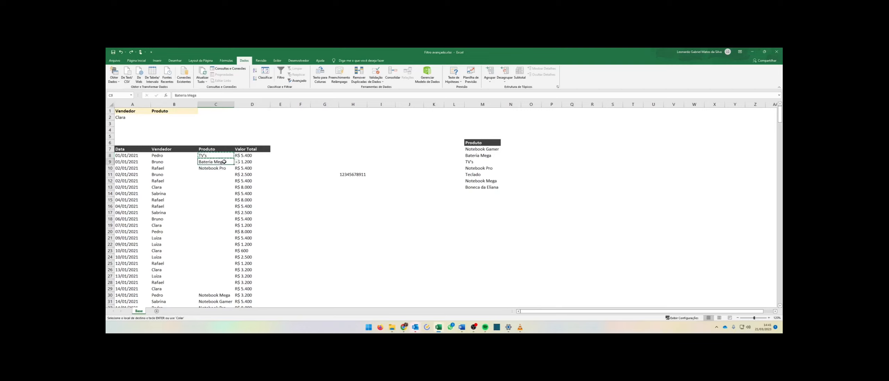
pyautogui.click(223, 106)
pyautogui.moveTo(218, 149); pyautogui.dragTo(221, 111)
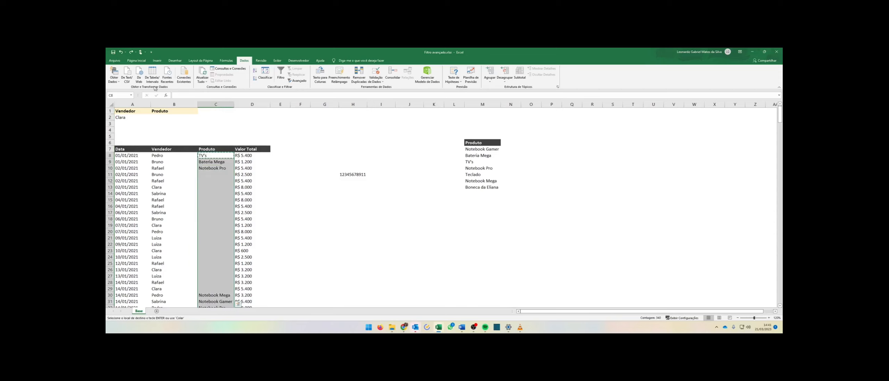
pyautogui.click(136, 61)
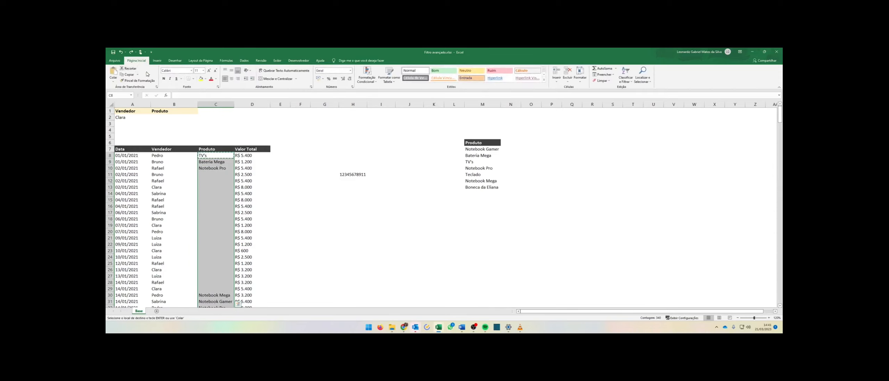
pyautogui.click(116, 83)
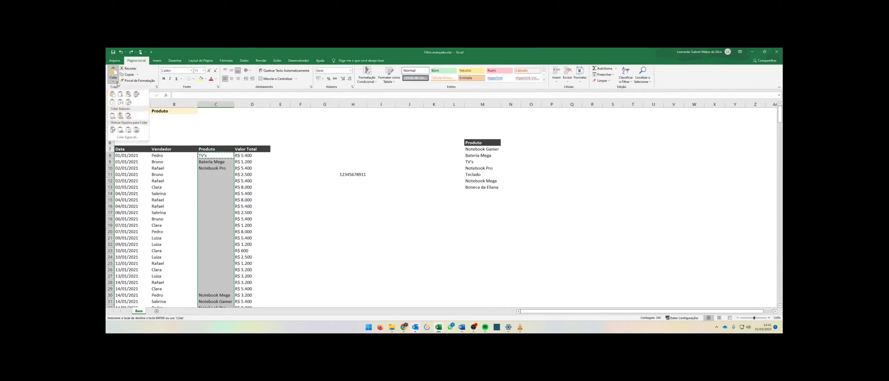
pyautogui.click(127, 137)
pyautogui.click(214, 155)
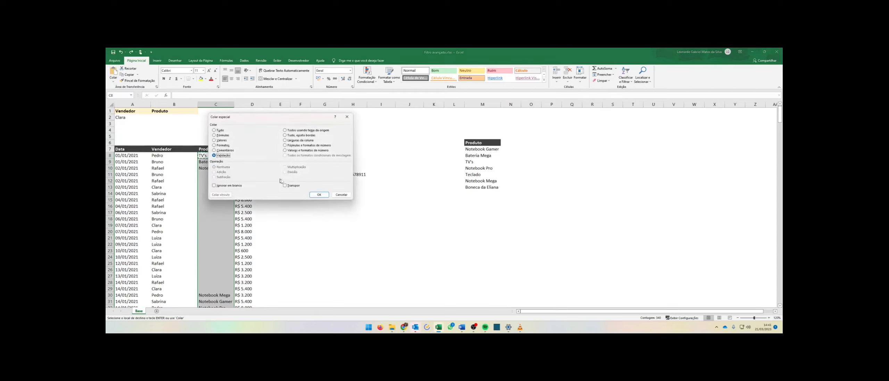
pyautogui.click(319, 195)
# Change C31's product to Notebook Pro using its dropdown list.
pyautogui.moveTo(215, 162); pyautogui.dragTo(221, 233)
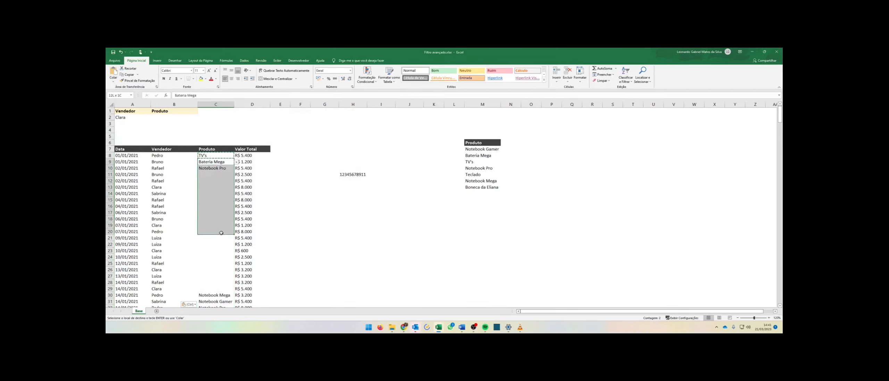
pyautogui.scroll(-5, 221, 233)
pyautogui.click(219, 193)
pyautogui.click(227, 206)
pyautogui.click(236, 208)
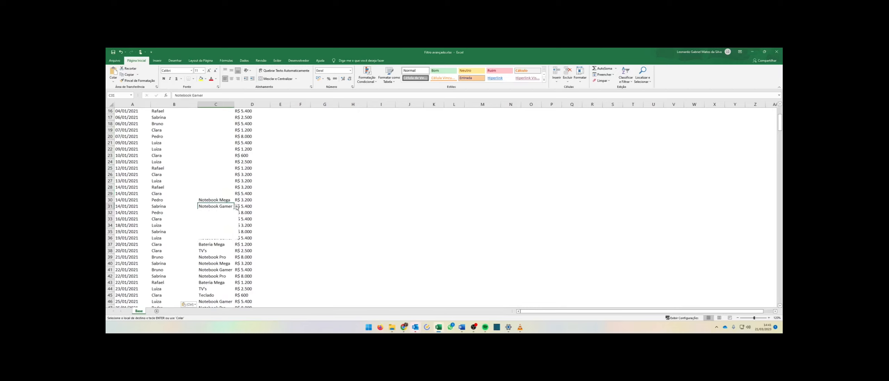
pyautogui.click(229, 218)
pyautogui.click(227, 201)
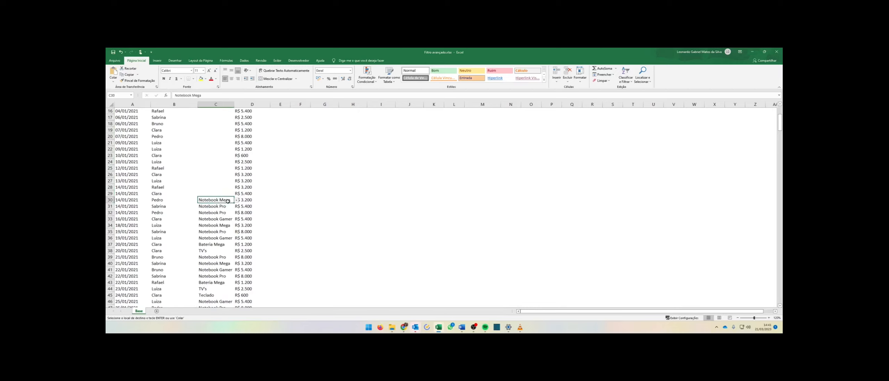
# Enter Cabo in cell G17.
pyautogui.scroll(4, 227, 213)
pyautogui.click(203, 180)
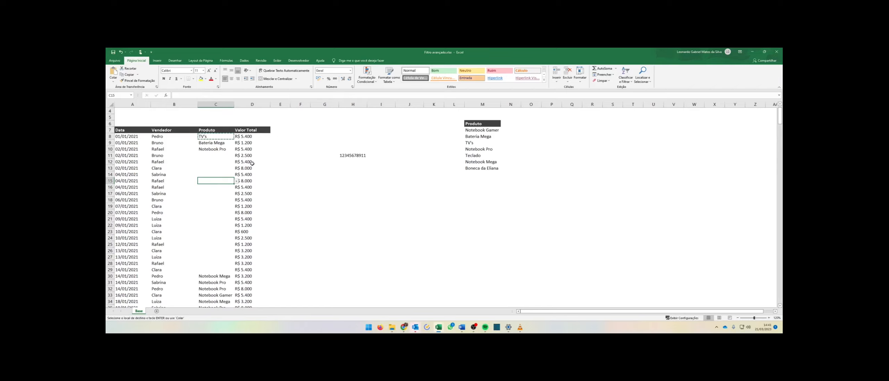
pyautogui.scroll(1, 298, 175)
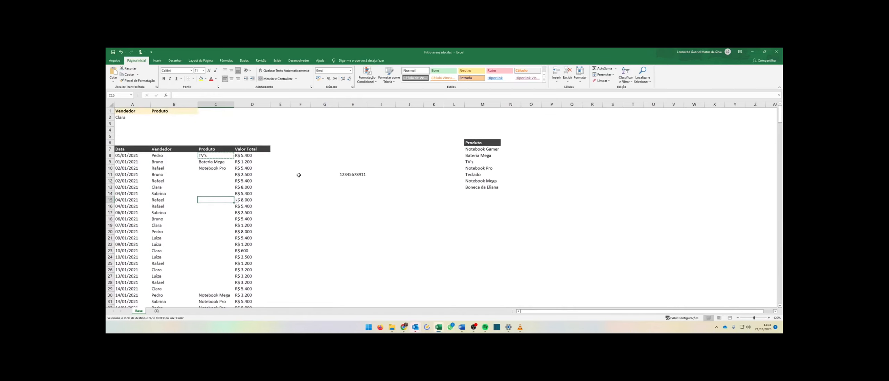
pyautogui.click(299, 175)
pyautogui.click(317, 211)
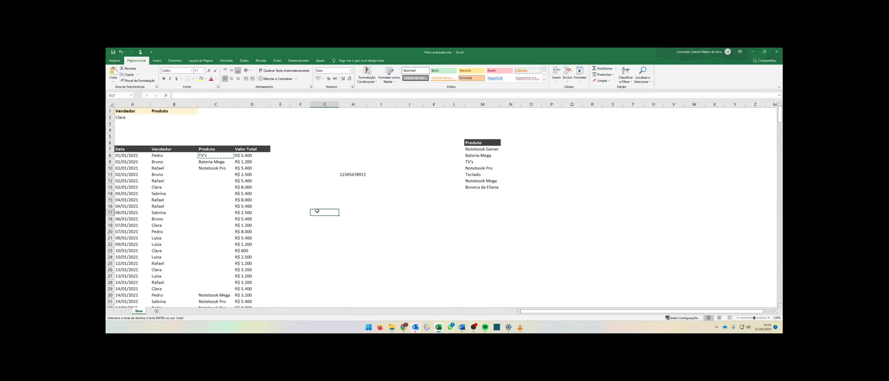
pyautogui.write('Cabo')
pyautogui.press('Return')
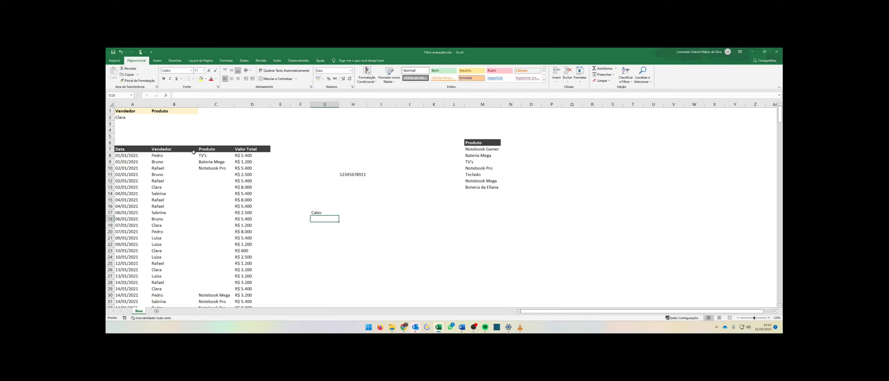
# Copy C8 and paste only its validation onto G17 with Paste Special.
pyautogui.click(205, 156)
pyautogui.click(128, 75)
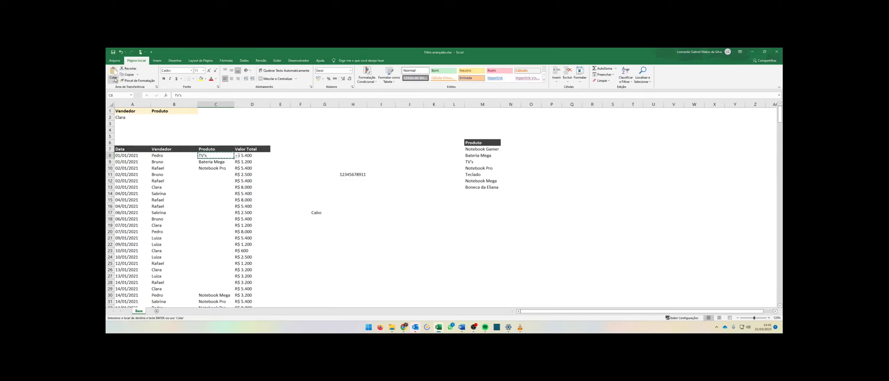
pyautogui.click(114, 80)
pyautogui.click(128, 139)
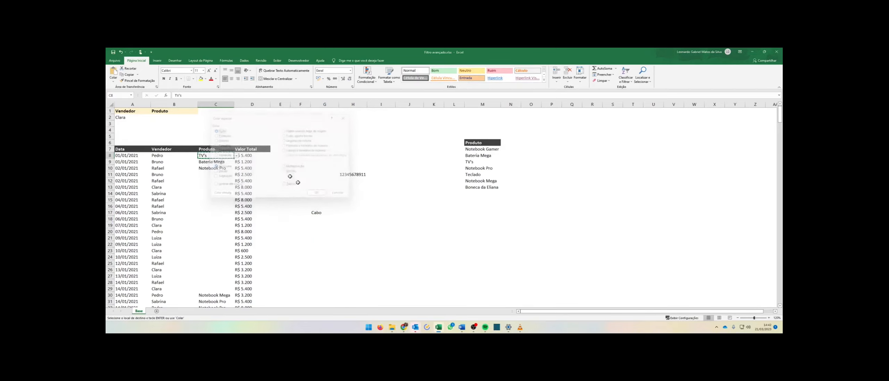
pyautogui.click(322, 212)
pyautogui.click(113, 82)
pyautogui.click(127, 137)
pyautogui.click(214, 155)
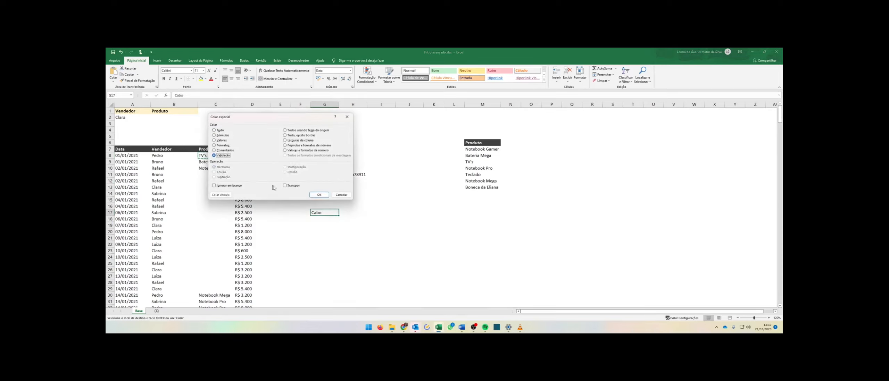
pyautogui.click(318, 195)
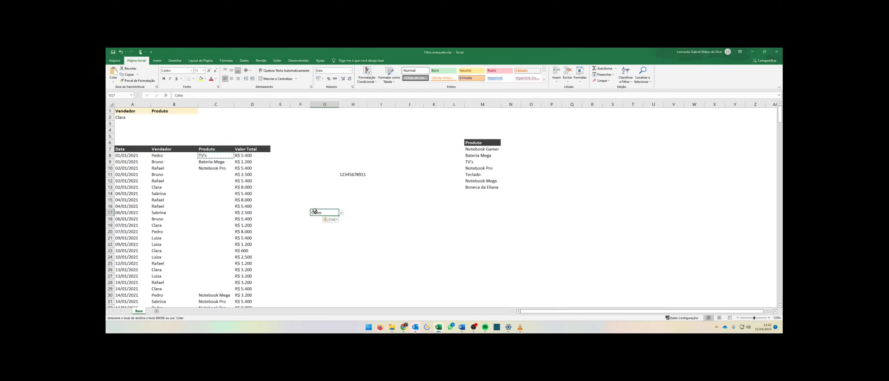
# Re-confirm the Cabo entry in G17 to test the list validation, then choose Repetir.
pyautogui.click(340, 213)
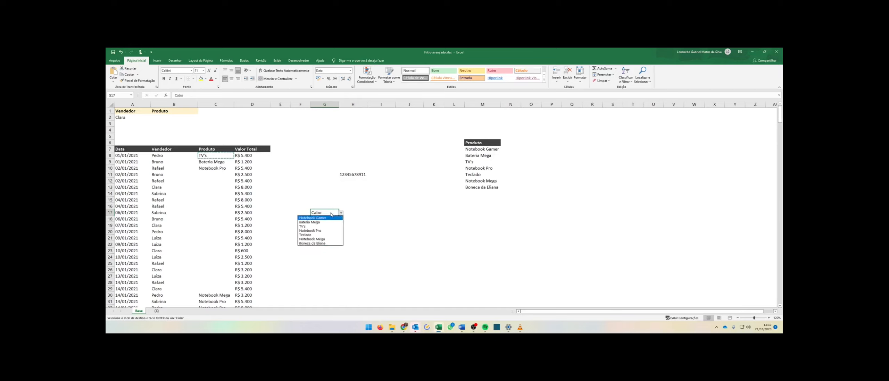
pyautogui.click(328, 211)
pyautogui.doubleClick(328, 211)
pyautogui.press('Return')
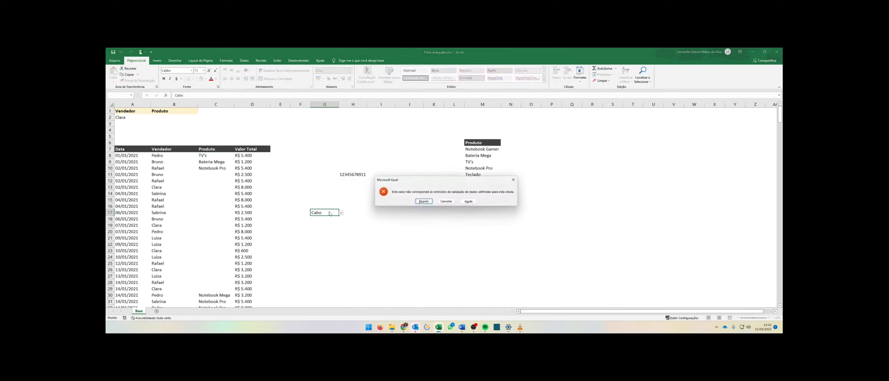
pyautogui.click(423, 201)
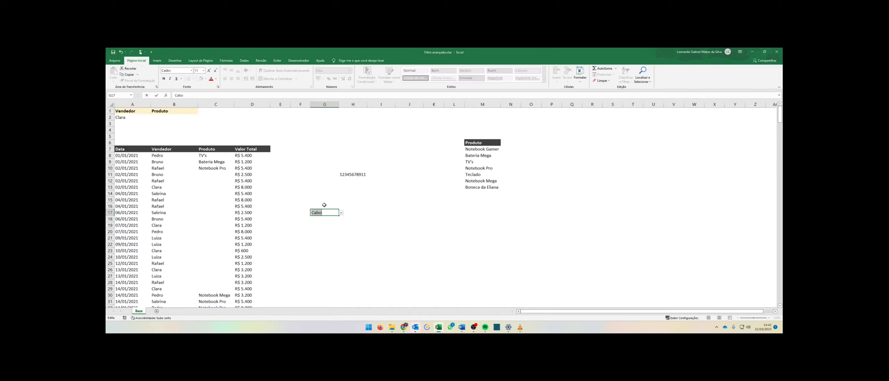
# Try entering cabo in G17 to test the list validation, then cancel the rejection.
pyautogui.write('cabo')
pyautogui.press('Return')
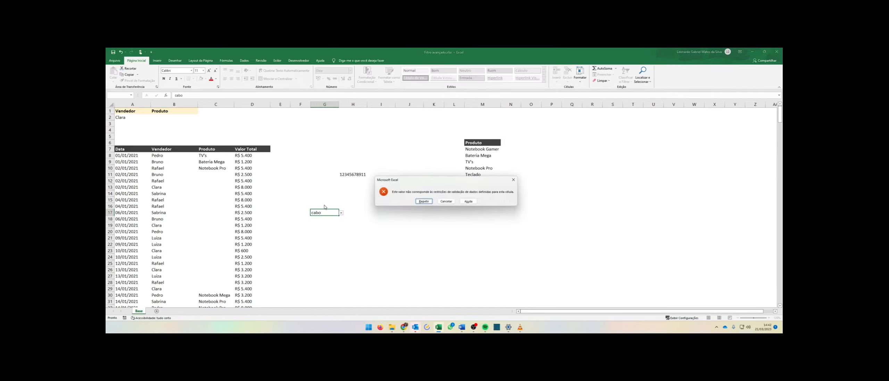
pyautogui.click(446, 201)
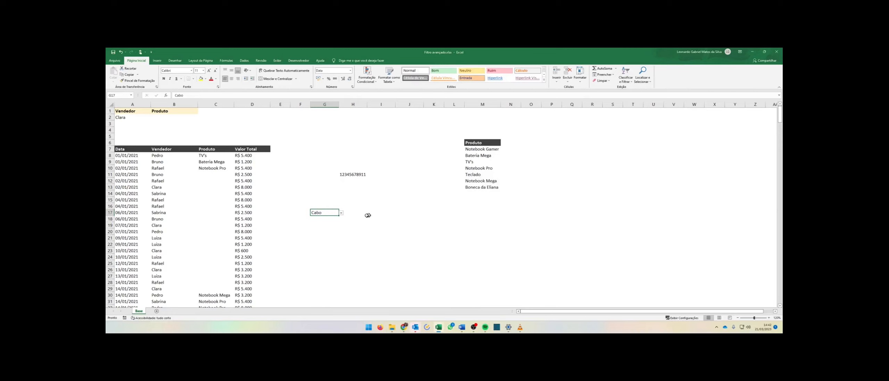
pyautogui.press('Return')
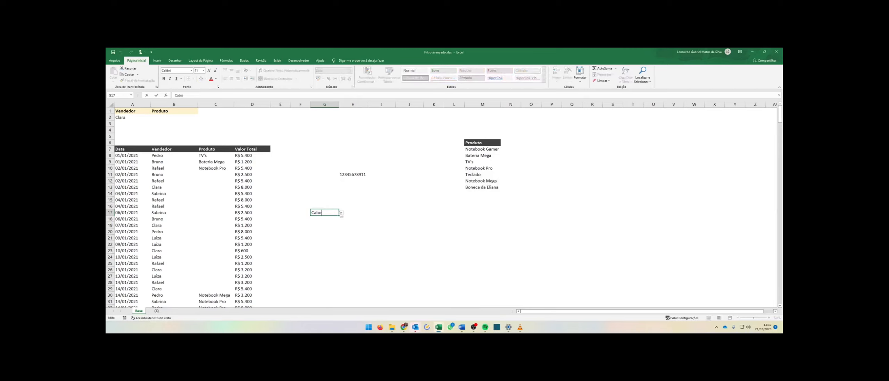
pyautogui.click(446, 201)
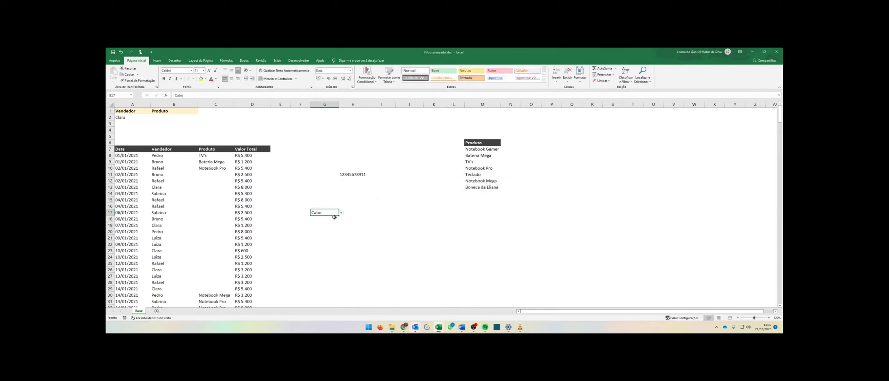
# Open G17's dropdown list, then select G14:G17 and clear it.
pyautogui.click(341, 213)
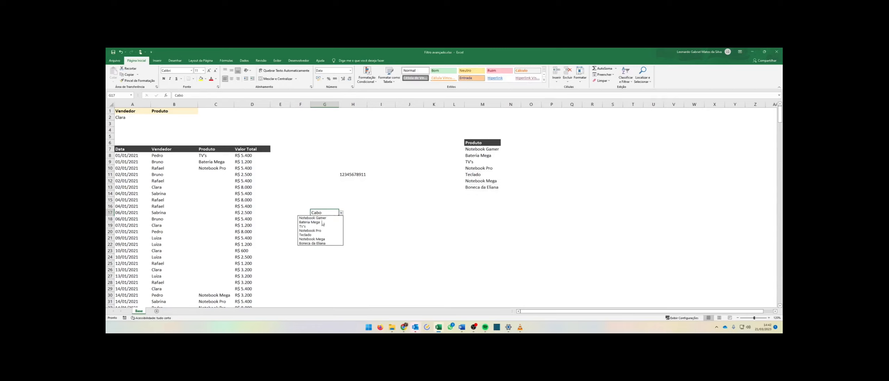
pyautogui.click(384, 215)
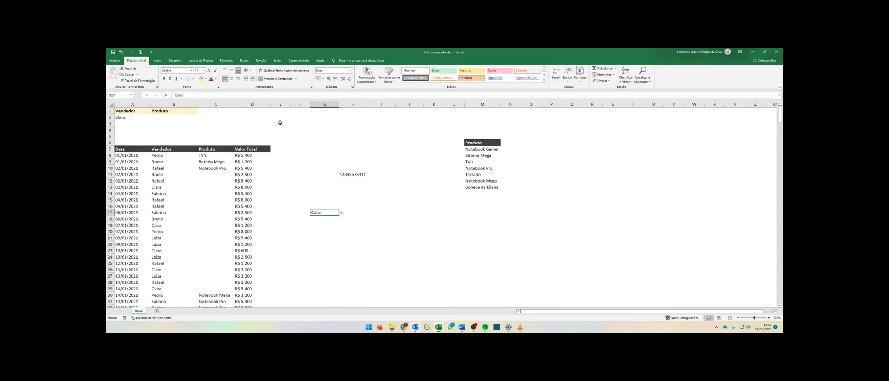
pyautogui.moveTo(314, 193); pyautogui.dragTo(333, 218)
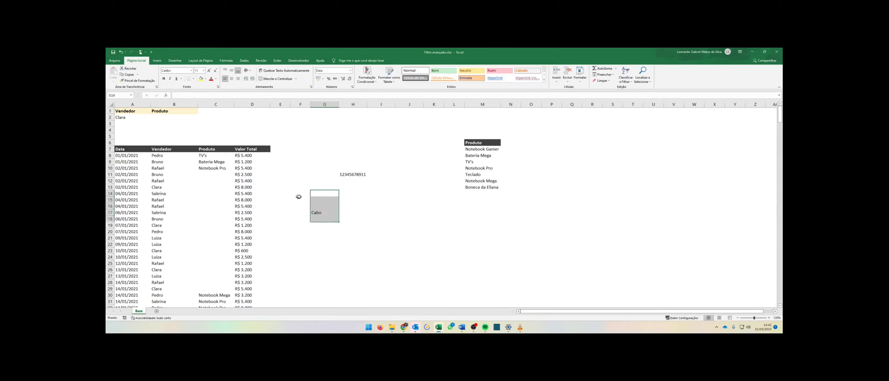
pyautogui.press('Delete')
# Set C8:C14's validation error alert to Aviso style with title Este dado deve estar diferente and message Inicia um dos produtos da tabela.
pyautogui.click(228, 175)
pyautogui.click(236, 175)
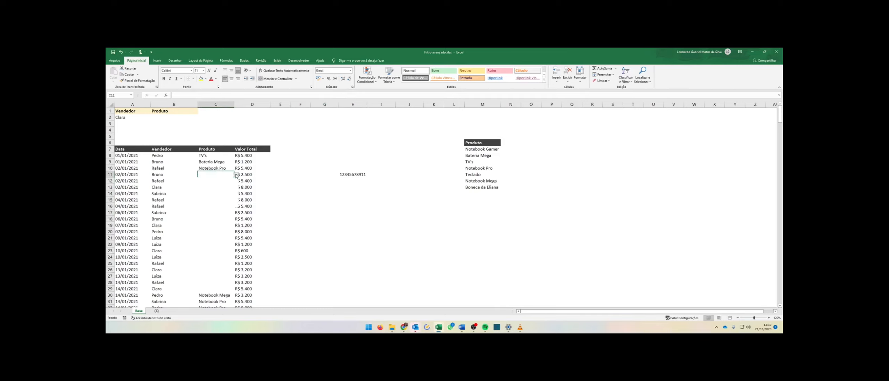
pyautogui.click(219, 173)
pyautogui.moveTo(218, 156); pyautogui.dragTo(219, 194)
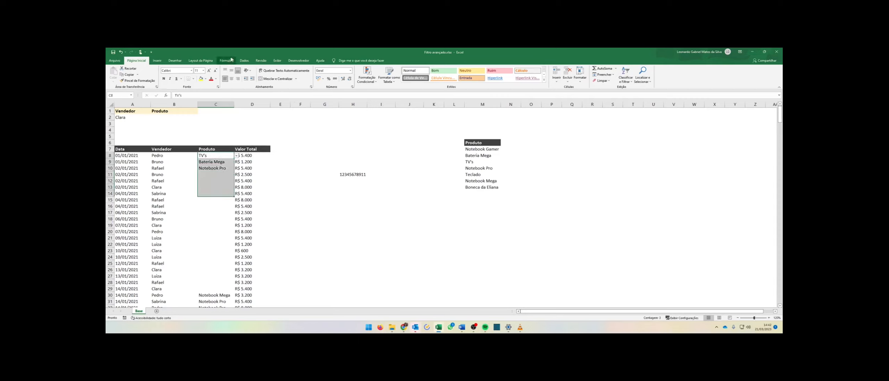
pyautogui.click(244, 61)
pyautogui.click(375, 72)
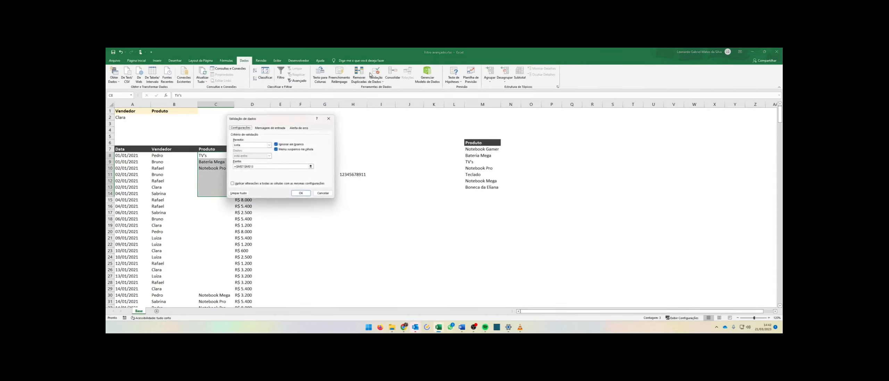
pyautogui.click(260, 128)
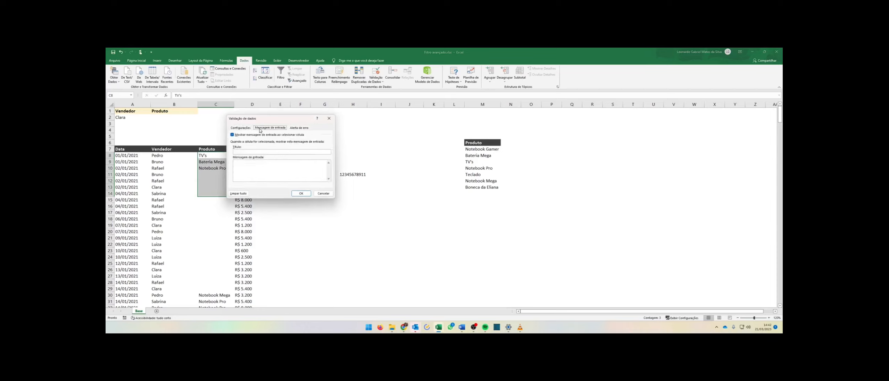
pyautogui.click(300, 128)
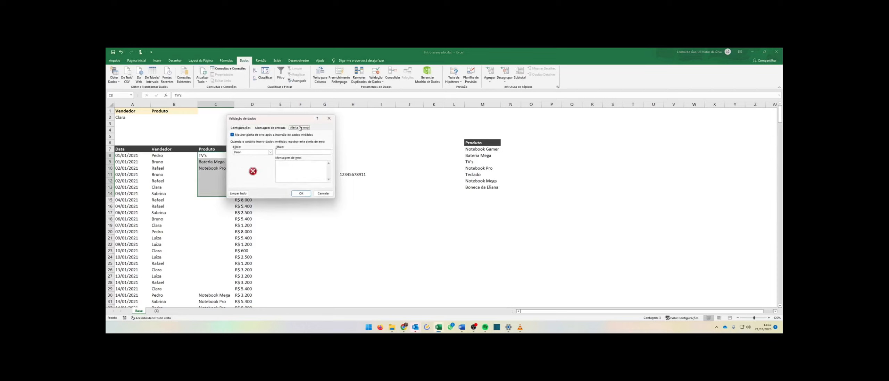
pyautogui.click(271, 154)
pyautogui.click(263, 161)
pyautogui.click(283, 152)
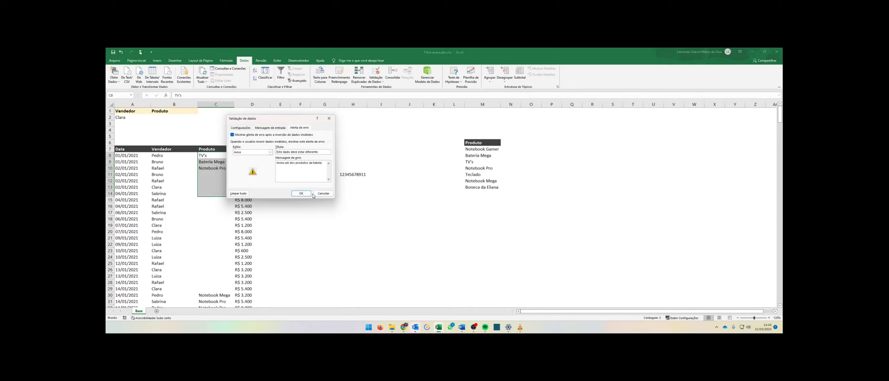
pyautogui.click(301, 193)
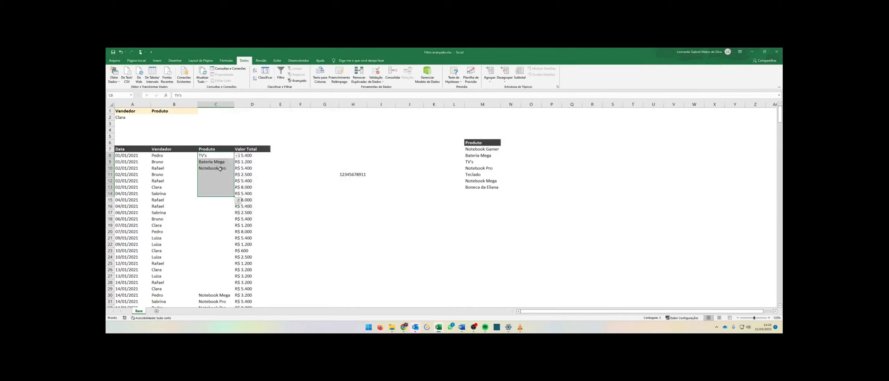
# Enter Barco in C11 and accept the warning to keep it.
pyautogui.click(223, 168)
pyautogui.click(220, 174)
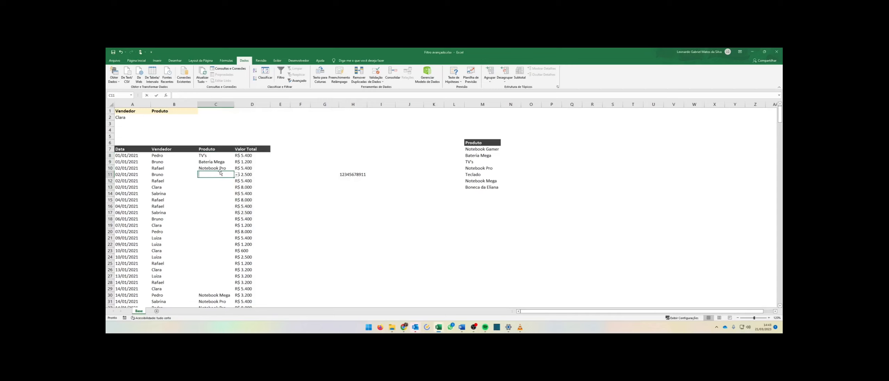
pyautogui.write('Barco')
pyautogui.press('Return')
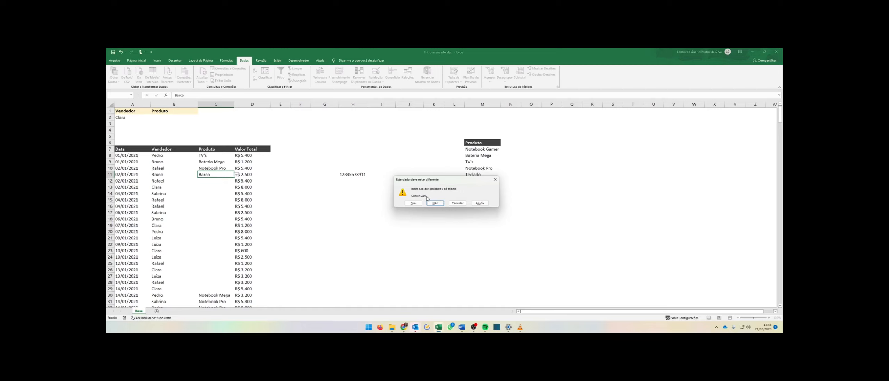
pyautogui.click(409, 203)
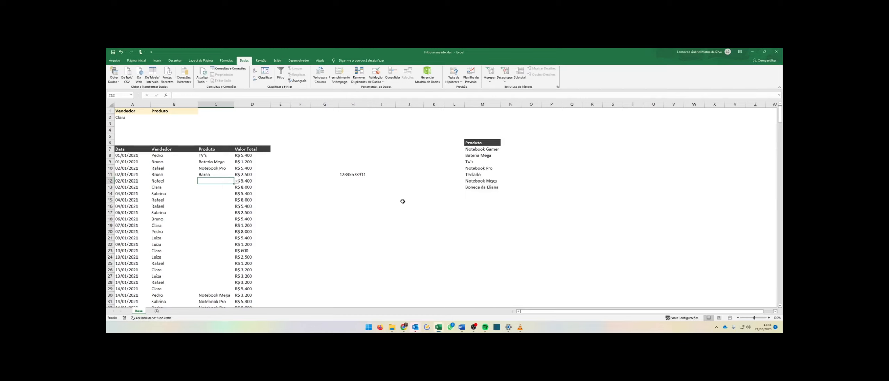
# Circle the invalid data in the sheet.
pyautogui.click(222, 176)
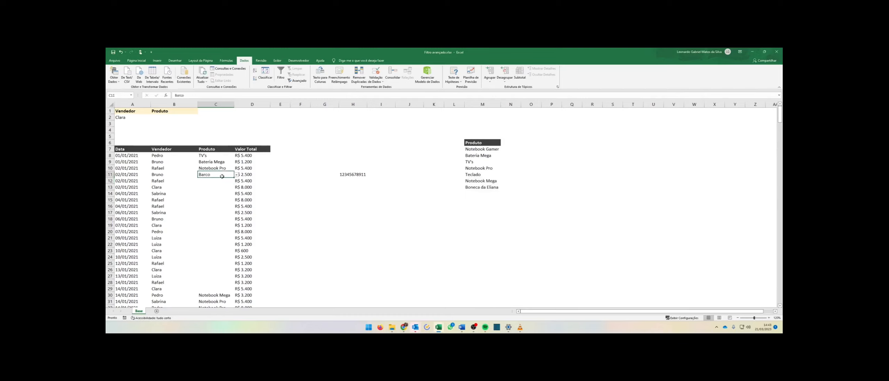
pyautogui.click(376, 79)
pyautogui.click(386, 94)
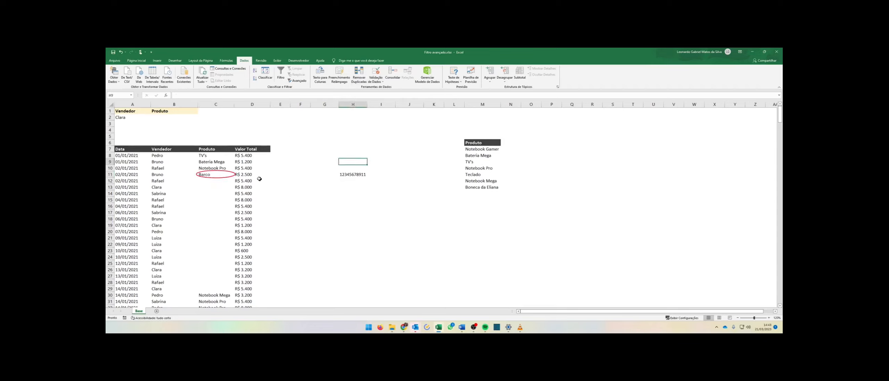
# Try entering Canoa in C16, then cancel the rejection.
pyautogui.click(222, 168)
pyautogui.click(228, 175)
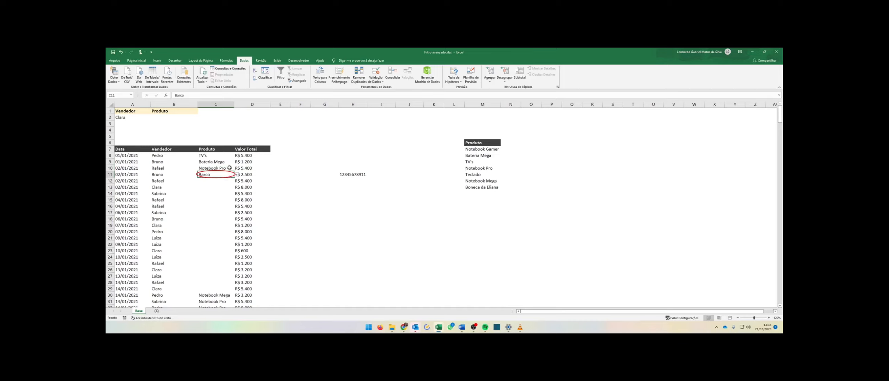
pyautogui.moveTo(226, 156); pyautogui.dragTo(224, 238)
pyautogui.click(213, 160)
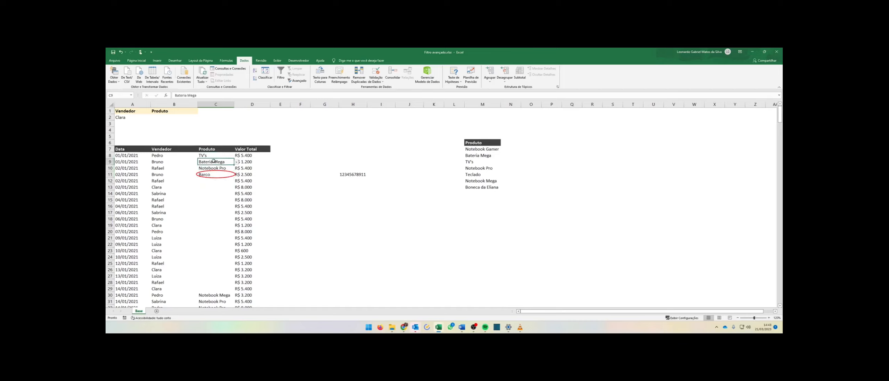
pyautogui.click(216, 175)
pyautogui.click(217, 206)
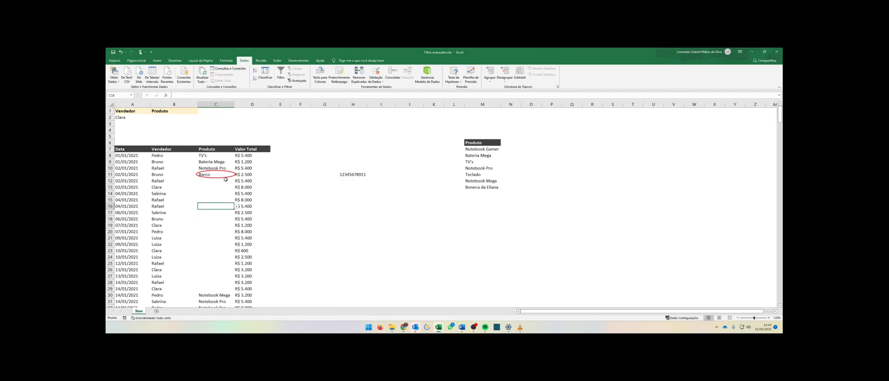
pyautogui.write('CAnoa')
pyautogui.press('BackSpace')
pyautogui.press('BackSpace')
pyautogui.press('BackSpace')
pyautogui.press('BackSpace')
pyautogui.write('anoa')
pyautogui.press('Return')
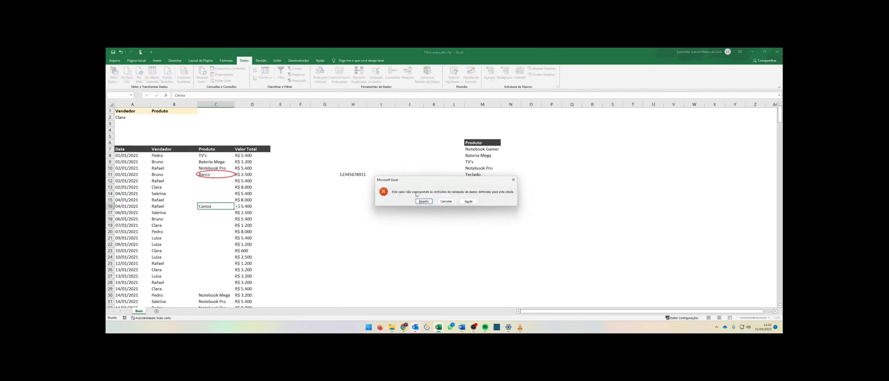
pyautogui.click(444, 201)
# Enter canoa in C12 and accept the warning to keep it.
pyautogui.click(215, 181)
pyautogui.write('c')
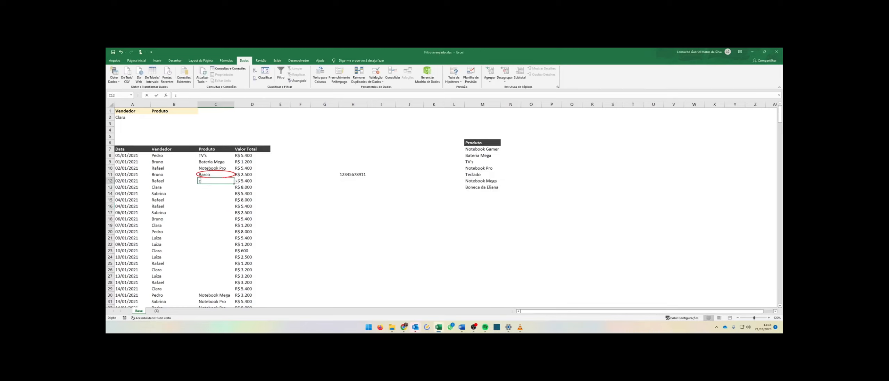
pyautogui.write('anoa')
pyautogui.press('Return')
pyautogui.click(412, 203)
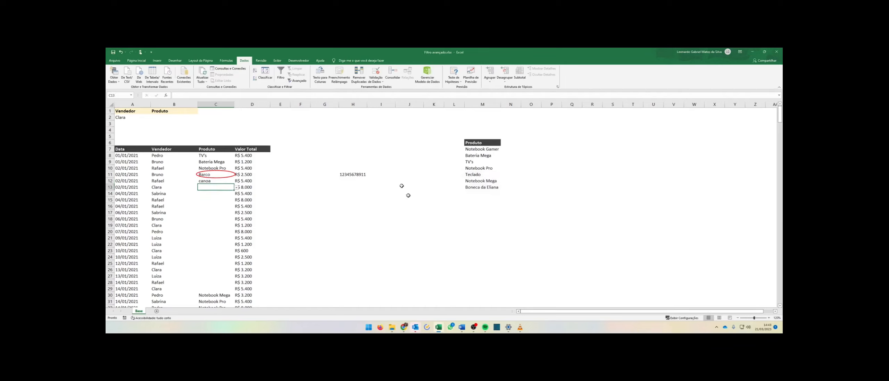
# Clear the validation circles and circle the invalid data again.
pyautogui.press('Up')
pyautogui.click(382, 82)
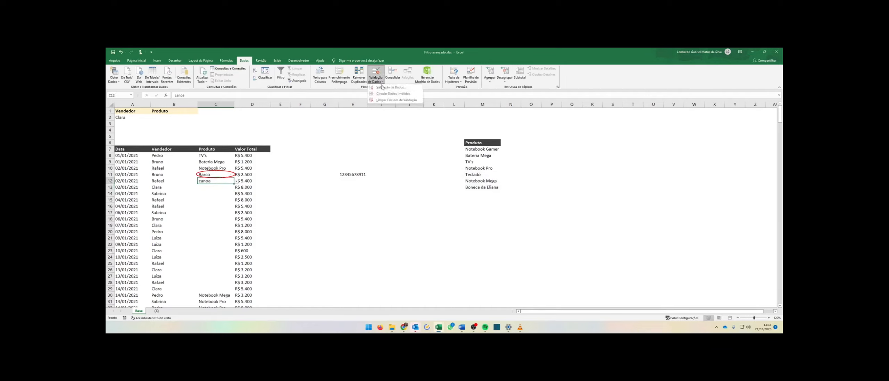
pyautogui.click(393, 102)
pyautogui.click(378, 82)
pyautogui.click(400, 95)
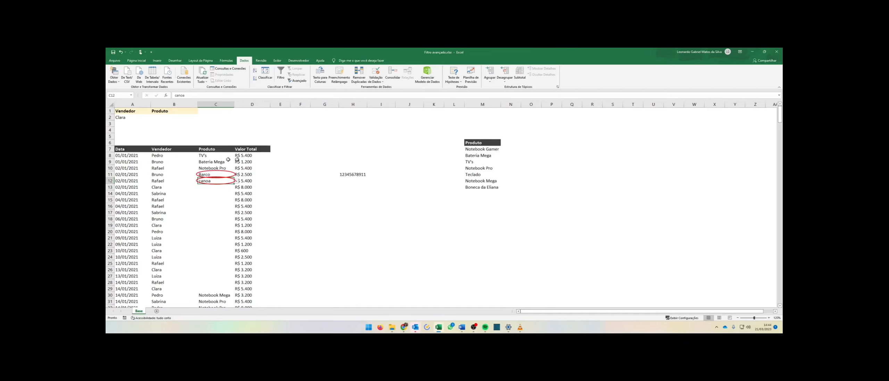
pyautogui.moveTo(482, 149); pyautogui.dragTo(493, 188)
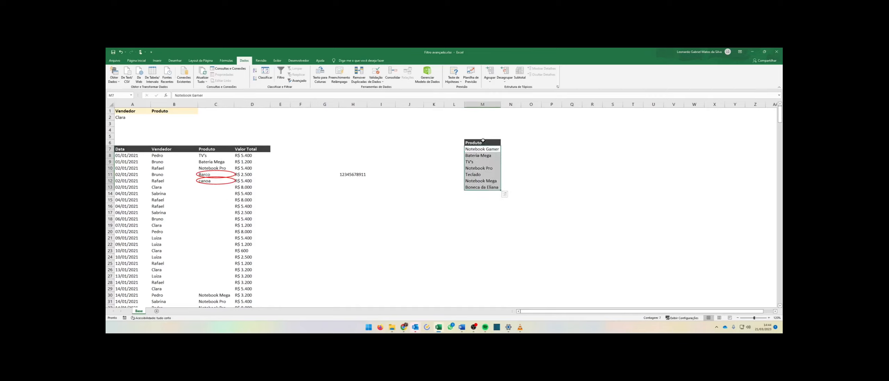
pyautogui.moveTo(483, 140); pyautogui.dragTo(483, 184)
pyautogui.click(482, 194)
pyautogui.click(483, 201)
pyautogui.click(484, 206)
pyautogui.click(485, 213)
pyautogui.click(486, 232)
pyautogui.click(488, 238)
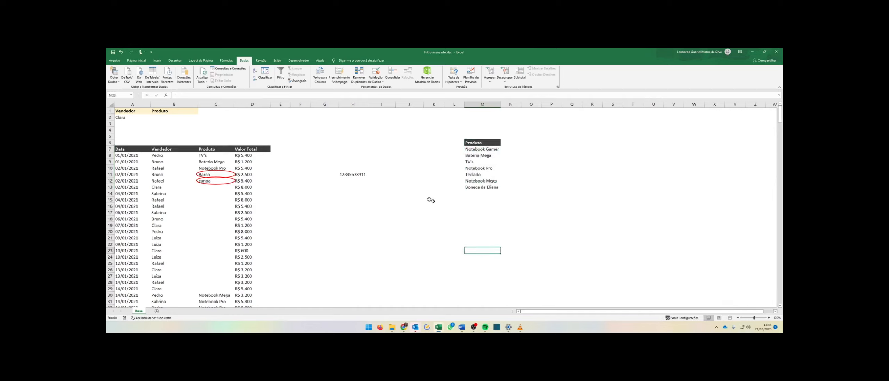
pyautogui.moveTo(478, 151); pyautogui.dragTo(482, 195)
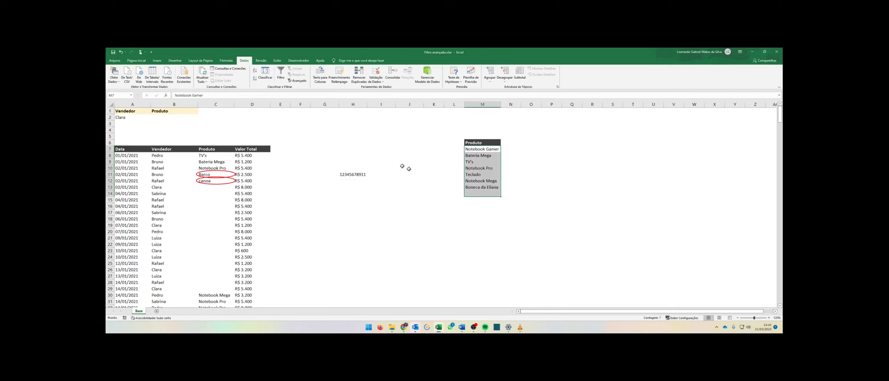
# Clear the invalid-data circles from the sheet.
pyautogui.click(221, 162)
pyautogui.click(235, 162)
pyautogui.click(226, 162)
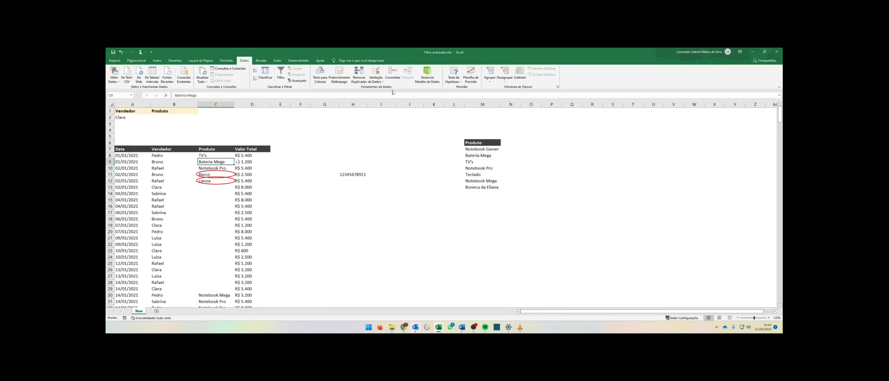
pyautogui.click(379, 83)
pyautogui.click(389, 103)
# Change the product cells' error alert to the Information style with the title "Confirme os valores".
pyautogui.moveTo(208, 155); pyautogui.dragTo(215, 187)
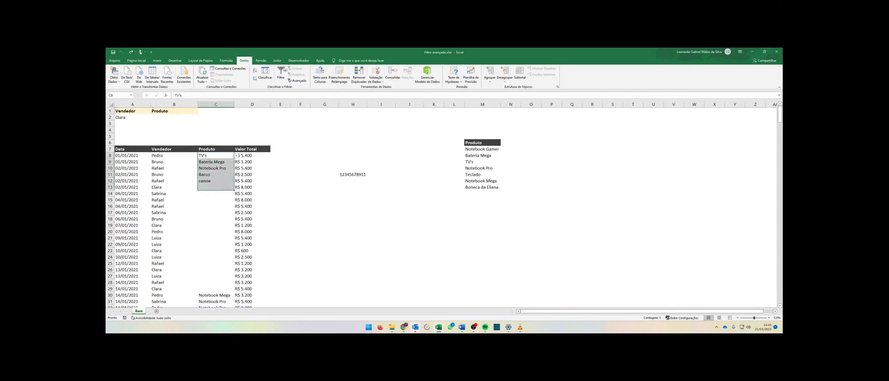
pyautogui.click(375, 72)
pyautogui.click(298, 128)
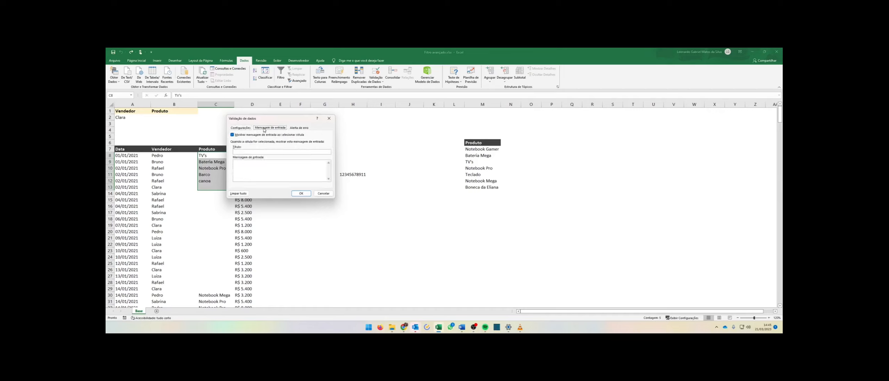
pyautogui.click(270, 152)
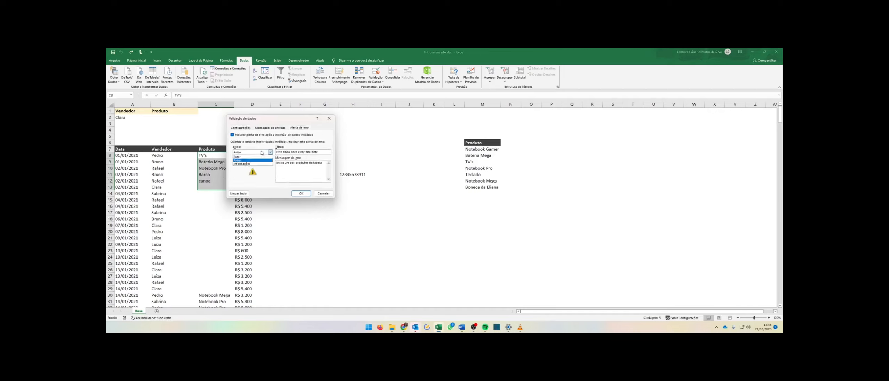
pyautogui.click(250, 167)
pyautogui.moveTo(318, 153); pyautogui.dragTo(281, 158)
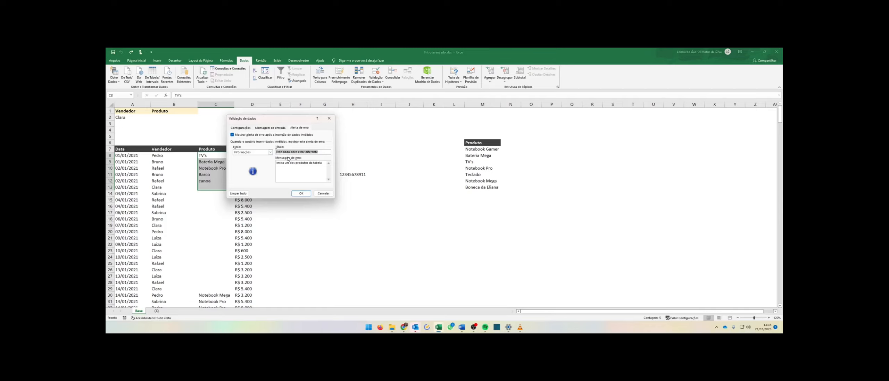
pyautogui.write('Confirme os valores')
pyautogui.click(300, 193)
# Try entering Lancha in C11, then cancel at the information alert.
pyautogui.click(218, 175)
pyautogui.click(217, 176)
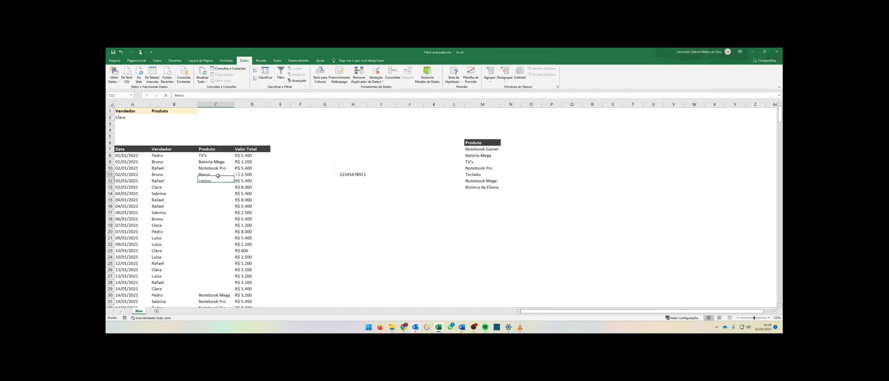
pyautogui.click(219, 175)
pyautogui.write('Lancha')
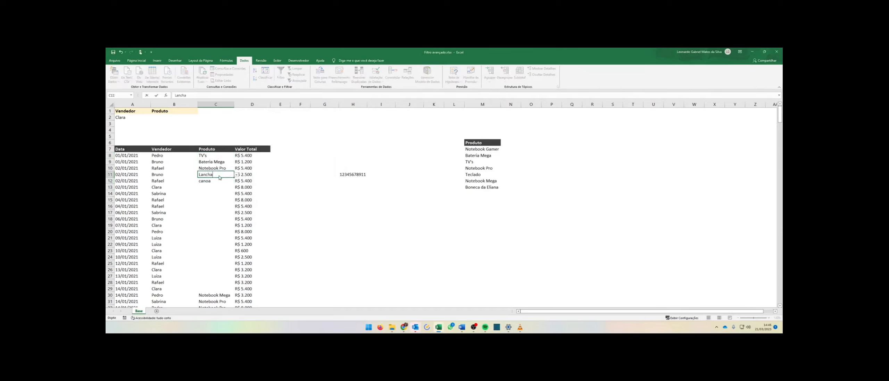
pyautogui.press('Return')
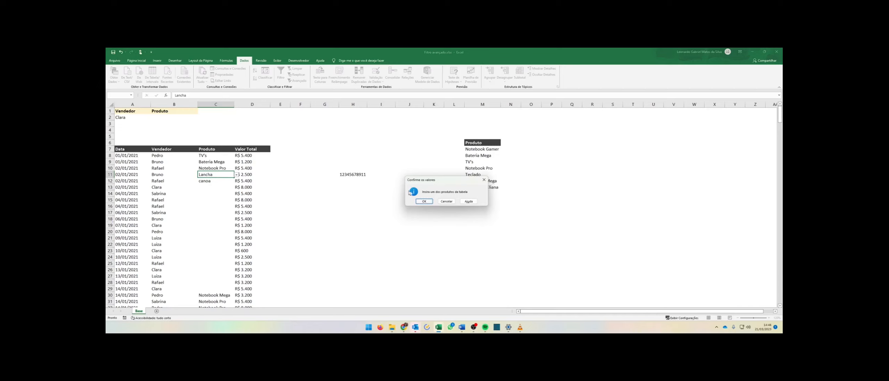
pyautogui.click(446, 202)
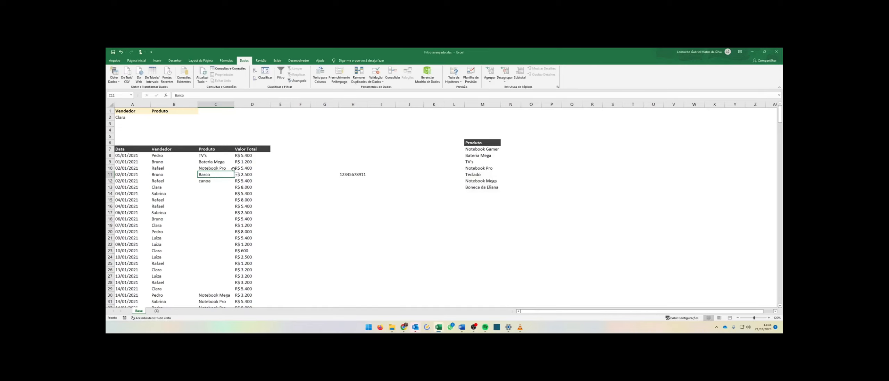
# Clear C11:C12 and pick Notebook Pro for C11 from the dropdown list.
pyautogui.moveTo(213, 175); pyautogui.dragTo(213, 187)
pyautogui.press('Delete')
pyautogui.click(212, 174)
pyautogui.click(236, 174)
pyautogui.click(222, 193)
# Enter Lancha in C10 and accept it at the information alert.
pyautogui.click(222, 169)
pyautogui.write('C')
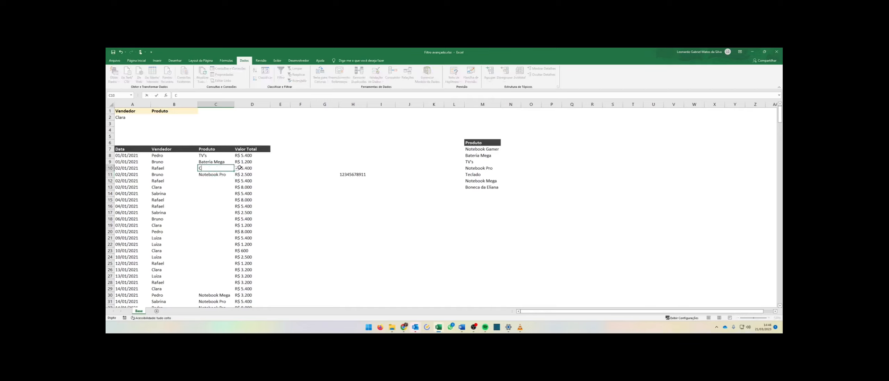
pyautogui.write('Lancha')
pyautogui.press('Return')
pyautogui.click(426, 201)
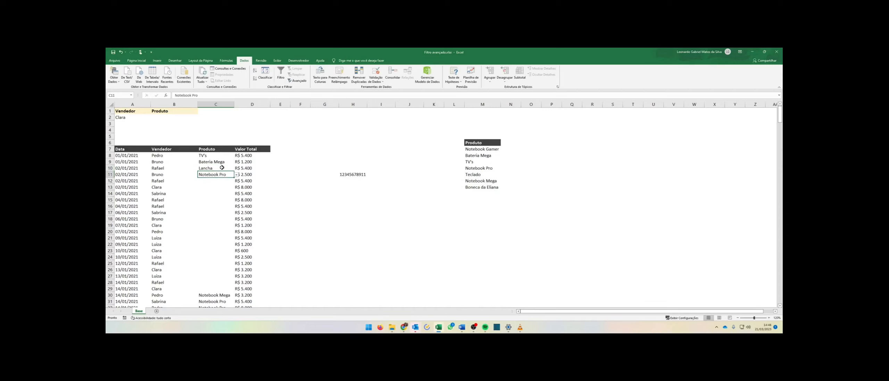
# Pick Bateria Mega for C10 from the product dropdown list.
pyautogui.click(217, 170)
pyautogui.click(236, 168)
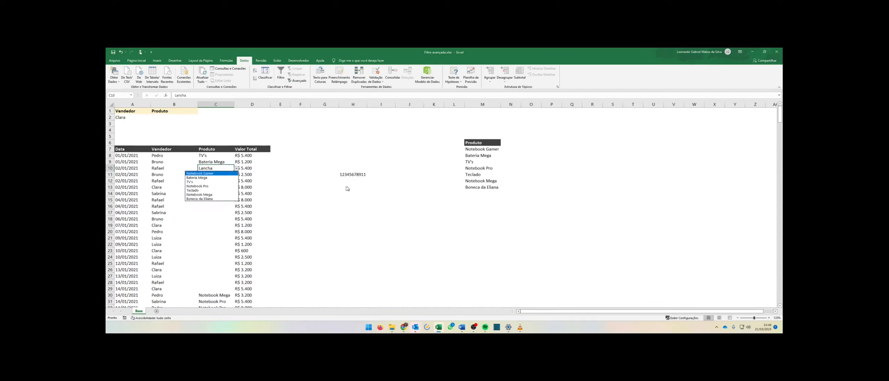
pyautogui.click(199, 178)
# Try entering Dsadsa in C10, then cancel at the alert.
pyautogui.write('Dsadsa')
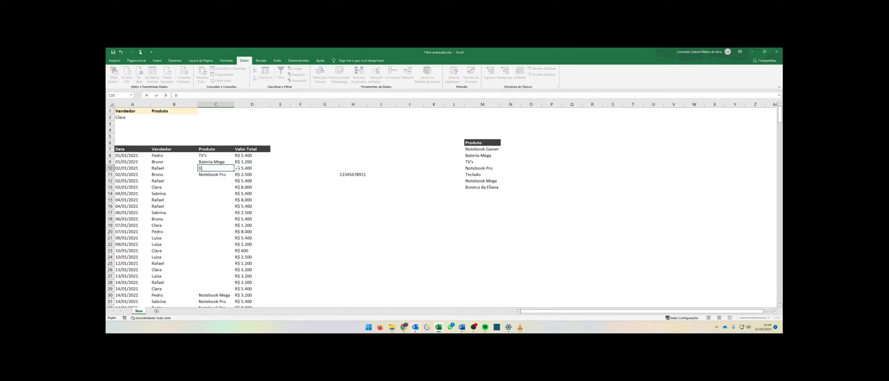
pyautogui.press('Return')
pyautogui.click(446, 201)
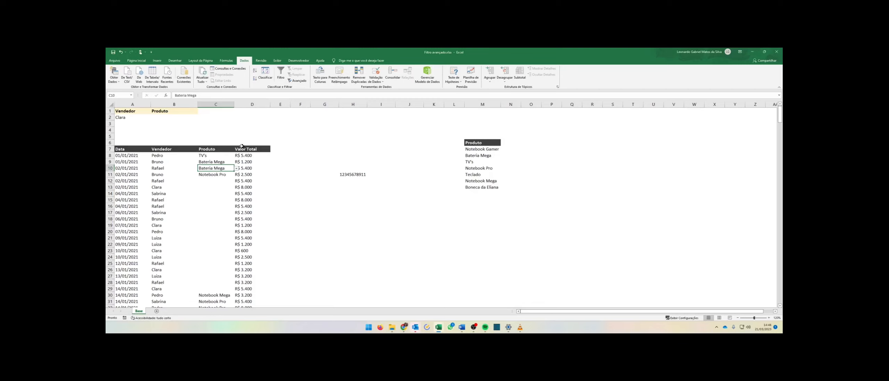
# Add an input message to C8:C11 titled "Produto da venda" asking to fill in one of the products to be sold.
pyautogui.moveTo(219, 155); pyautogui.dragTo(218, 187)
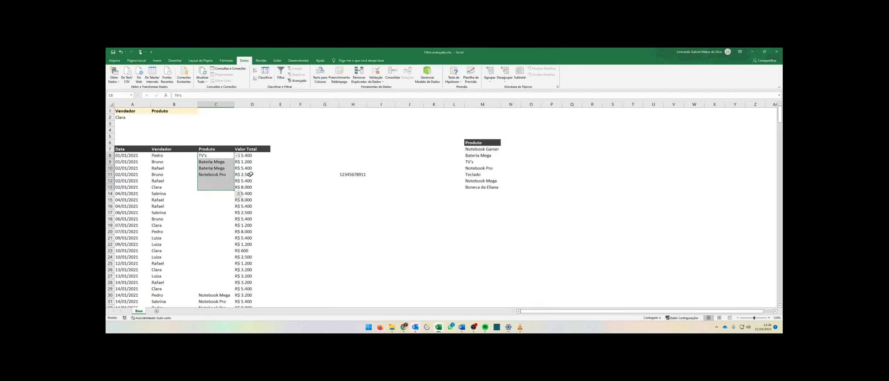
pyautogui.click(376, 74)
pyautogui.click(270, 128)
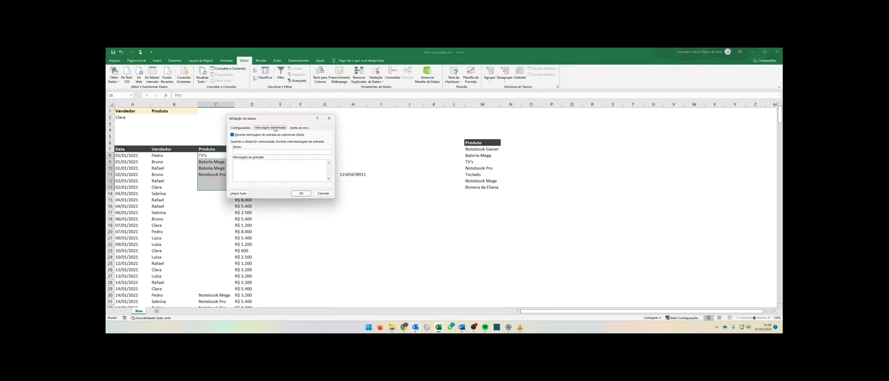
pyautogui.click(264, 153)
pyautogui.write('nda')
pyautogui.press('Return')
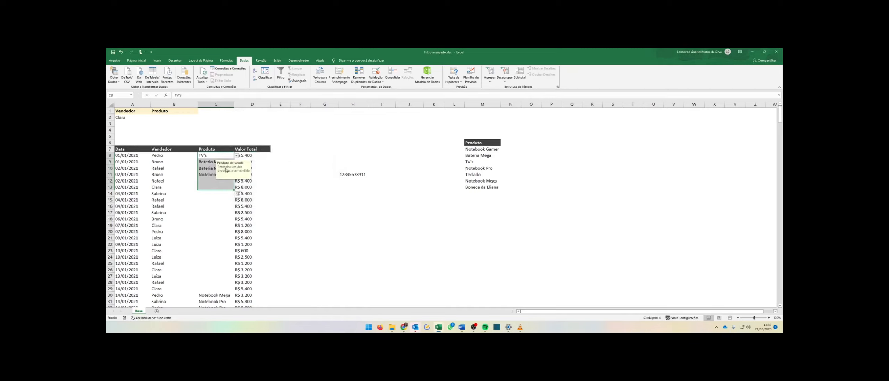
# Select different product cells and other cells to view the input message appearing.
pyautogui.click(214, 168)
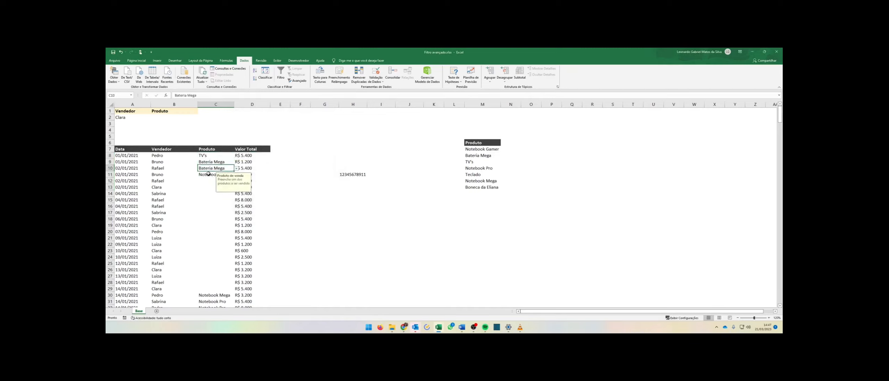
pyautogui.click(210, 174)
pyautogui.click(217, 162)
pyautogui.click(279, 163)
pyautogui.click(223, 163)
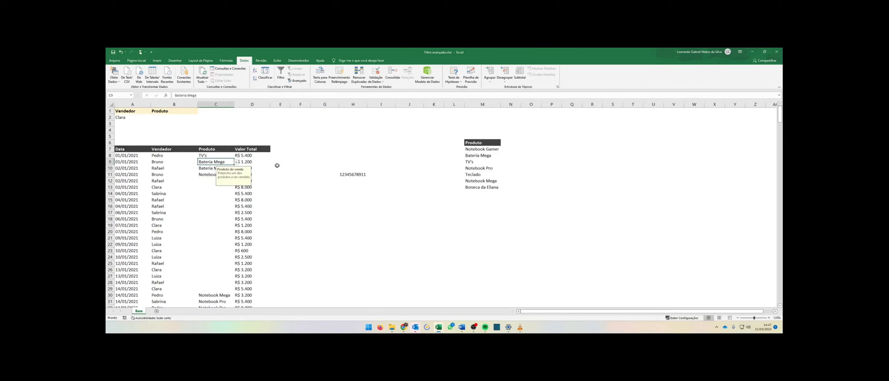
pyautogui.click(277, 165)
pyautogui.click(208, 168)
pyautogui.click(277, 168)
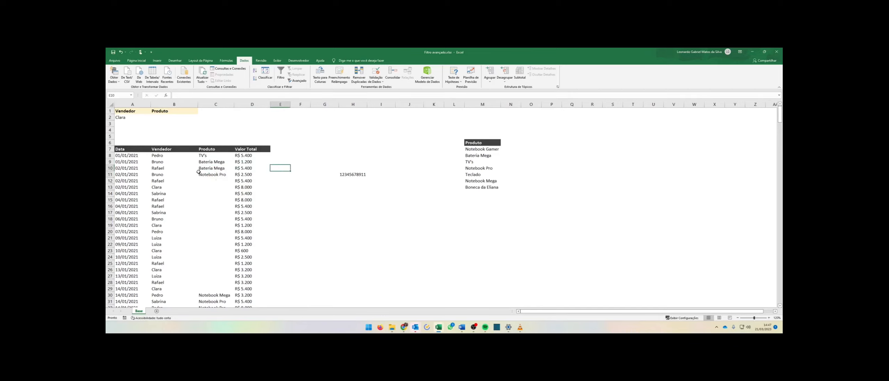
pyautogui.click(213, 168)
pyautogui.click(218, 156)
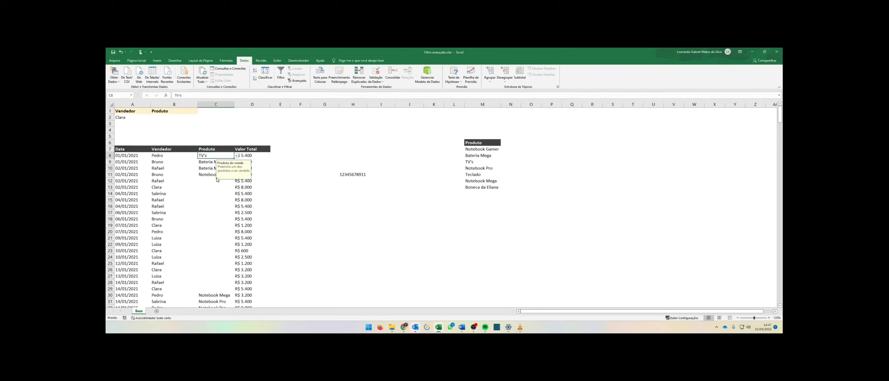
# Copy C8 and paste it down the whole product column.
pyautogui.hotkey('ctrl', 'c')
pyautogui.hotkey('ctrl', 'shift', 'Down')
pyautogui.hotkey('ctrl', 'shift', 'Down')
pyautogui.hotkey('ctrl', 'shift', 'Down')
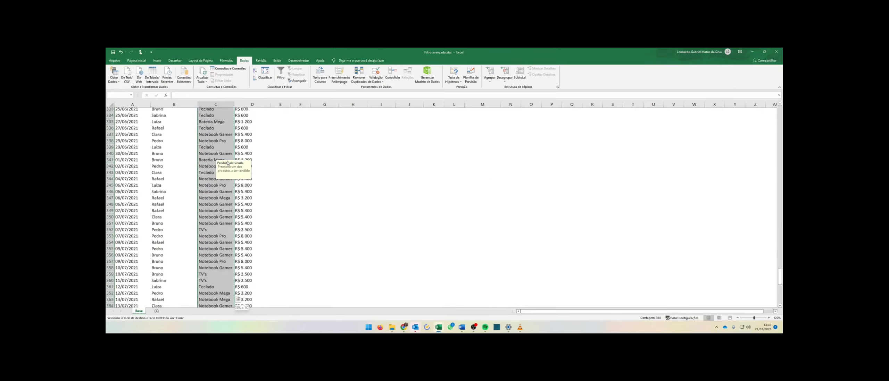
pyautogui.hotkey('ctrl', 'v')
# Scroll down the product column and select cells to check the input message in them.
pyautogui.click(212, 201)
pyautogui.click(220, 239)
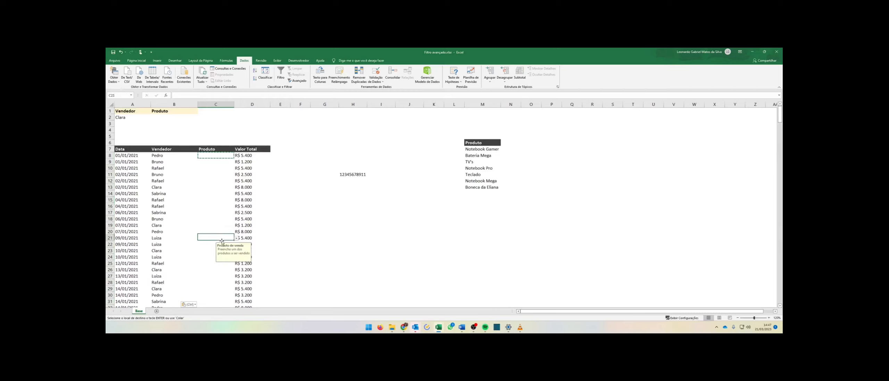
pyautogui.click(223, 276)
pyautogui.click(223, 238)
pyautogui.scroll(-4, 319, 236)
pyautogui.click(227, 238)
pyautogui.click(323, 219)
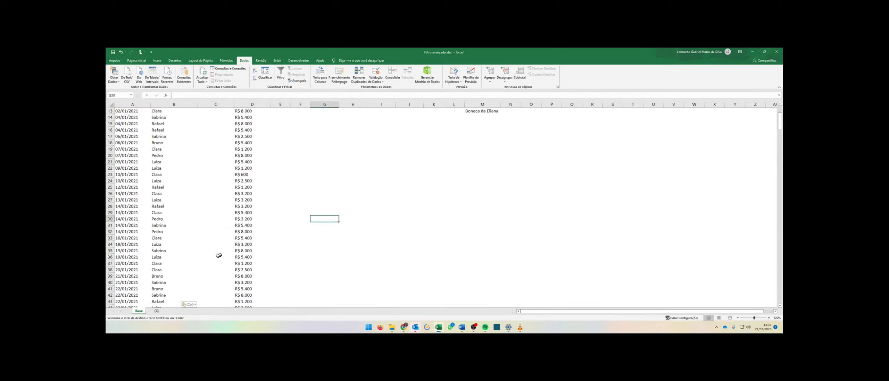
pyautogui.click(218, 256)
pyautogui.scroll(-4, 307, 250)
pyautogui.scroll(-3, 300, 250)
pyautogui.scroll(-4, 308, 258)
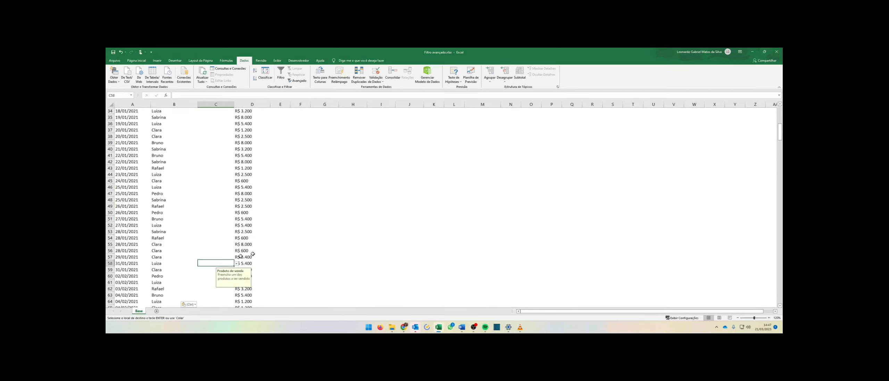
pyautogui.click(220, 276)
pyautogui.scroll(-4, 219, 274)
pyautogui.click(216, 268)
pyautogui.click(325, 238)
pyautogui.moveTo(214, 261); pyautogui.dragTo(213, 258)
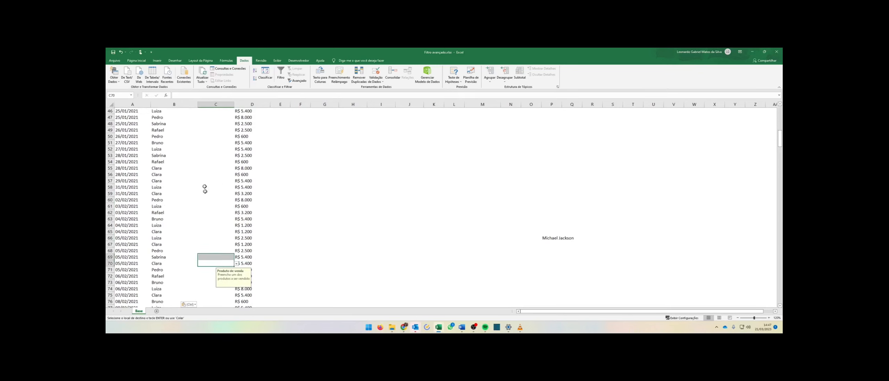
pyautogui.scroll(15, 215, 198)
pyautogui.click(223, 156)
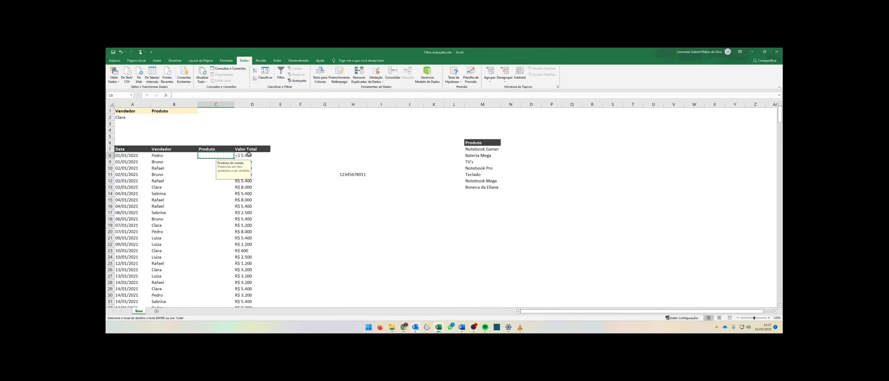
pyautogui.press('Escape')
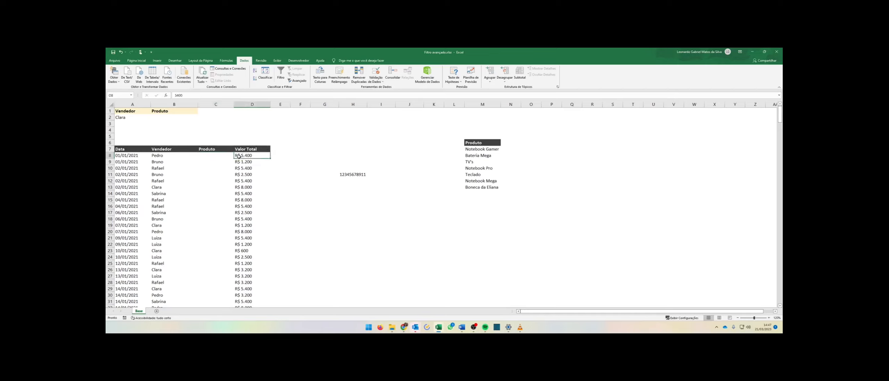
# Pick products for C8 from its dropdown list, ending with Notebook Gamer.
pyautogui.click(237, 156)
pyautogui.click(216, 177)
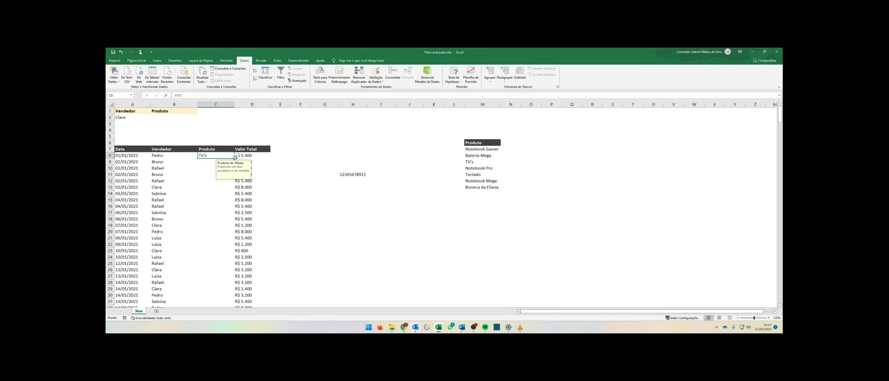
pyautogui.click(237, 156)
pyautogui.click(208, 178)
pyautogui.click(237, 156)
pyautogui.click(208, 182)
pyautogui.click(237, 156)
pyautogui.click(227, 164)
pyautogui.click(237, 156)
pyautogui.click(223, 161)
# Format the product list in M7:M14 as a table with headers.
pyautogui.moveTo(473, 145); pyautogui.dragTo(485, 187)
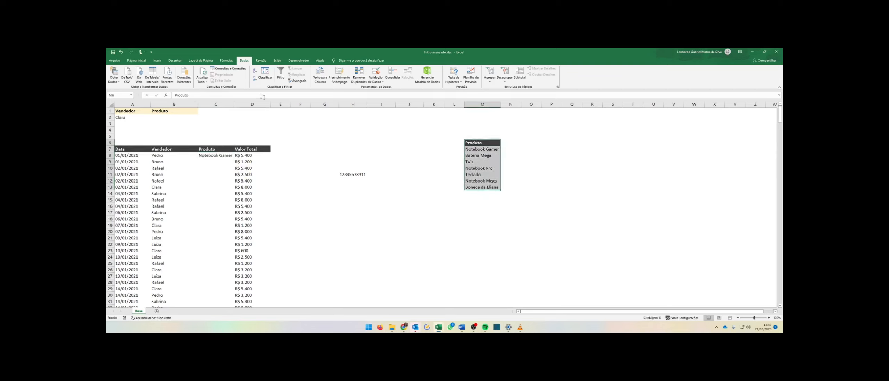
pyautogui.click(157, 60)
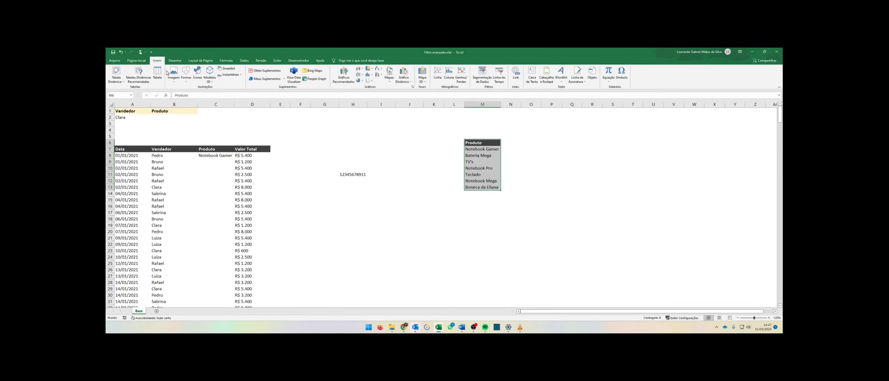
pyautogui.click(157, 74)
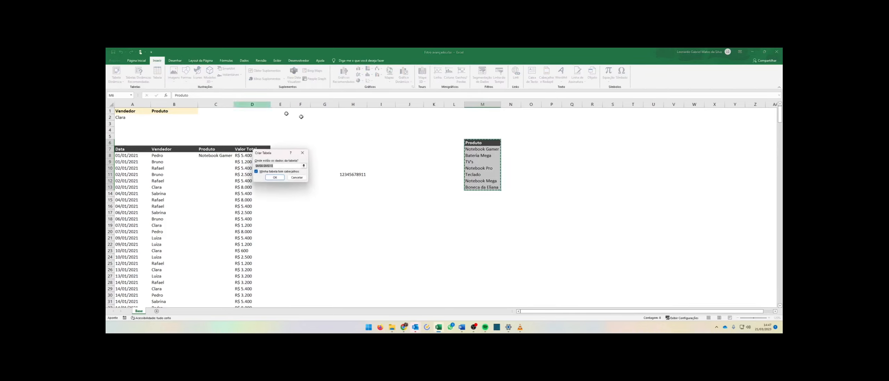
pyautogui.click(275, 177)
# Undo the table conversion of the product list.
pyautogui.click(477, 168)
pyautogui.click(455, 168)
pyautogui.click(475, 191)
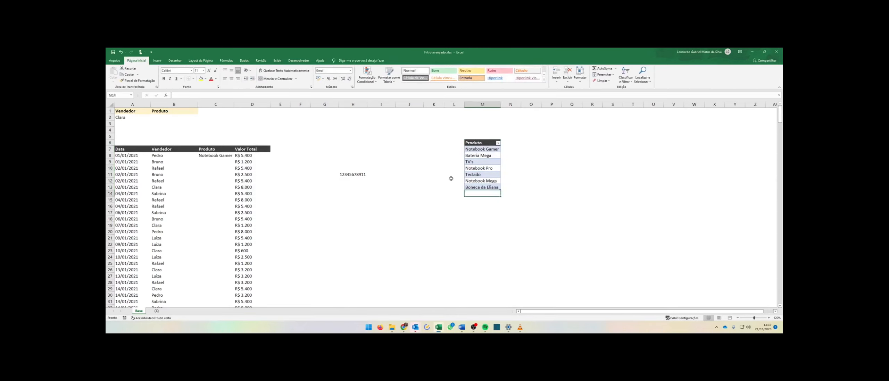
pyautogui.hotkey('ctrl', 'c')
pyautogui.hotkey('ctrl', 'z')
pyautogui.click(475, 194)
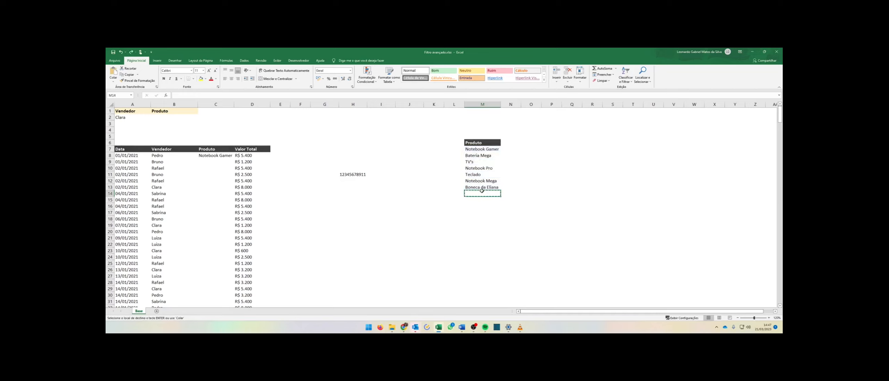
pyautogui.press('Escape')
# Add Anabelle below the product list in M15, check C8's dropdown, then delete the new entry.
pyautogui.click(224, 174)
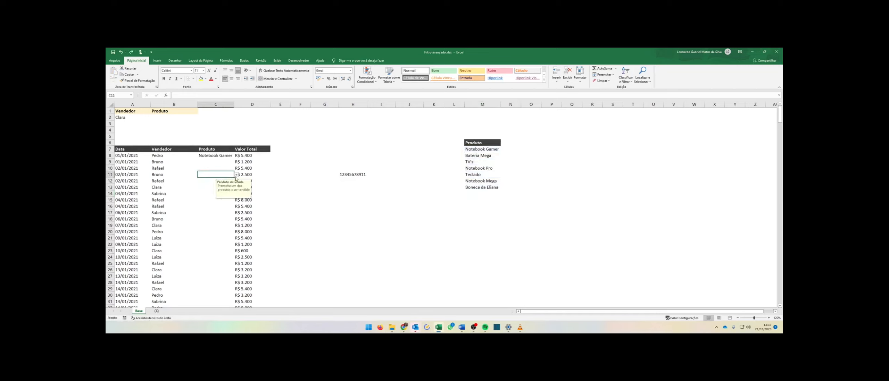
pyautogui.click(237, 175)
pyautogui.click(477, 193)
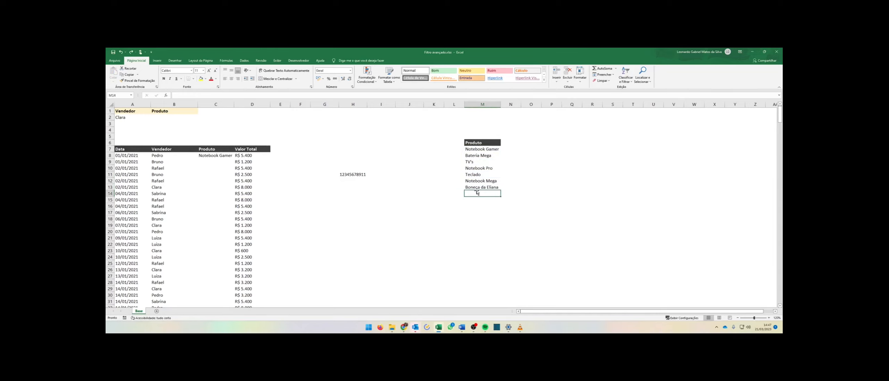
pyautogui.write('A')
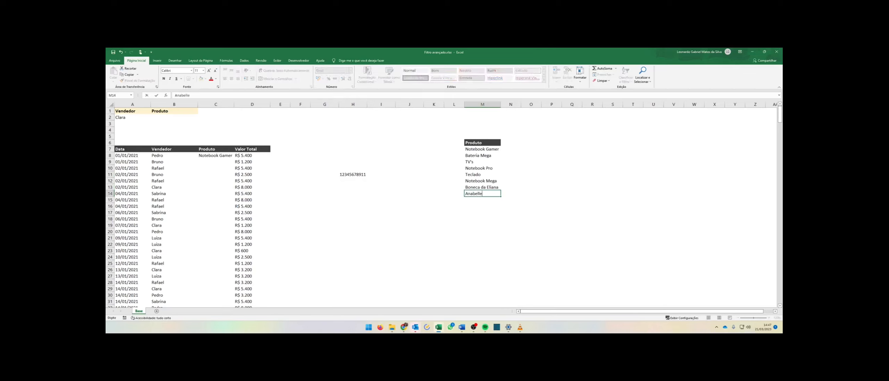
pyautogui.write('nabelle')
pyautogui.press('Return')
pyautogui.click(209, 154)
pyautogui.click(237, 156)
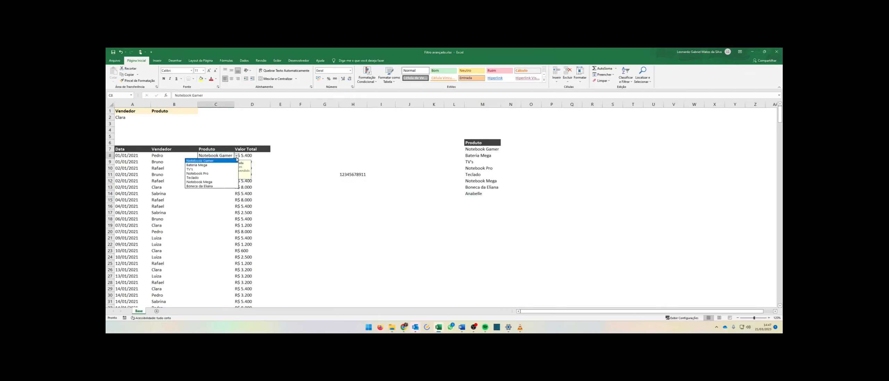
pyautogui.click(482, 194)
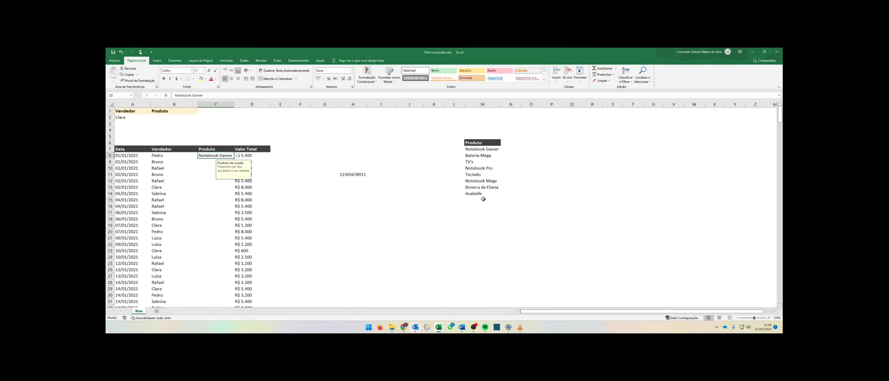
pyautogui.press('Delete')
# Format the product list M7:M14 as a table with headers.
pyautogui.click(474, 143)
pyautogui.moveTo(475, 143); pyautogui.dragTo(483, 188)
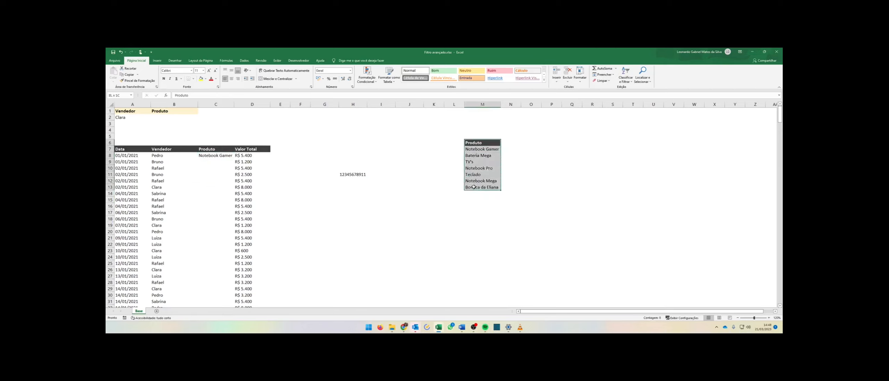
pyautogui.click(156, 61)
pyautogui.click(158, 73)
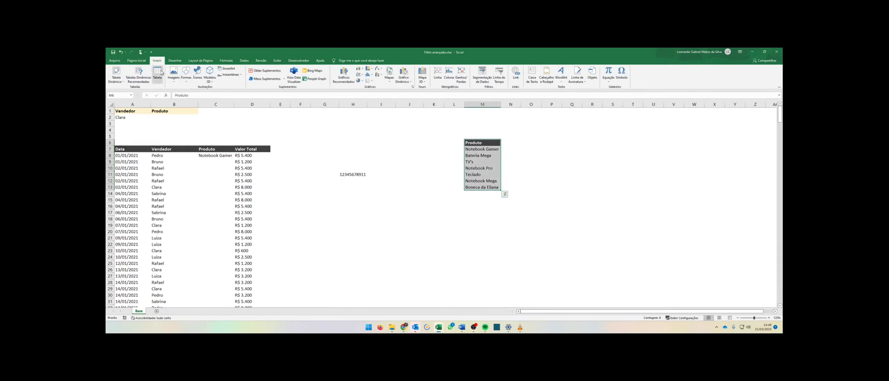
pyautogui.click(271, 178)
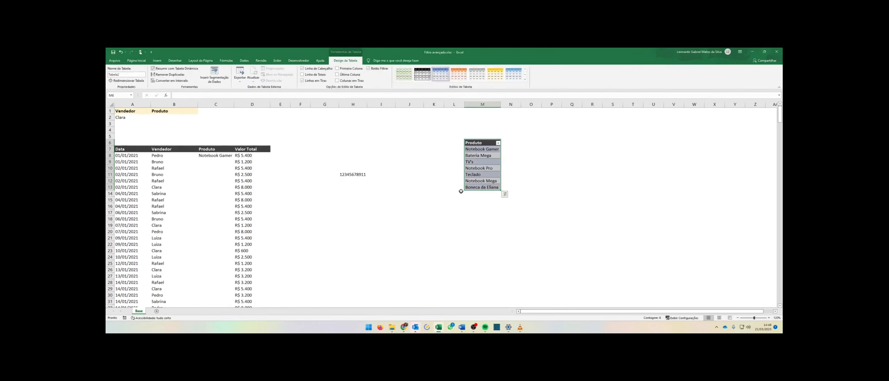
# Check C8's dropdown list, then append Anabelle to the product table in M15.
pyautogui.click(226, 156)
pyautogui.click(236, 156)
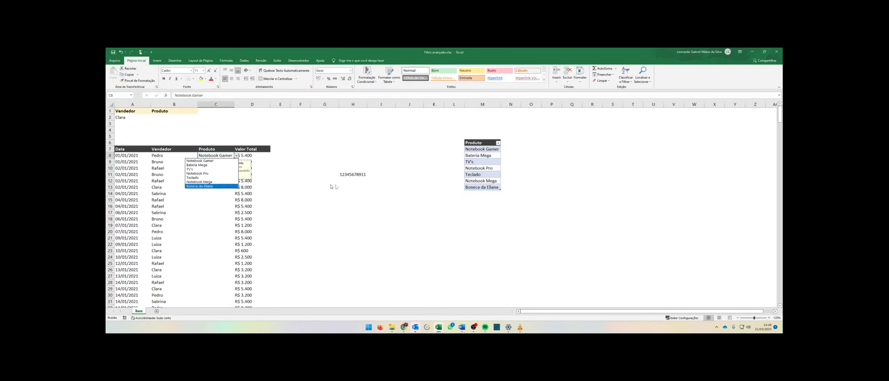
pyautogui.click(280, 168)
pyautogui.click(479, 193)
pyautogui.write('Ana')
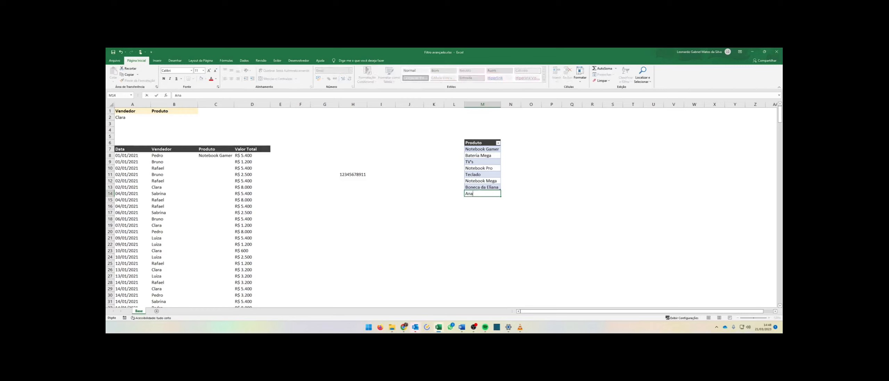
pyautogui.write('belle')
pyautogui.press('Return')
# Open C8's product dropdown to check the entries it now lists.
pyautogui.click(429, 187)
pyautogui.click(221, 156)
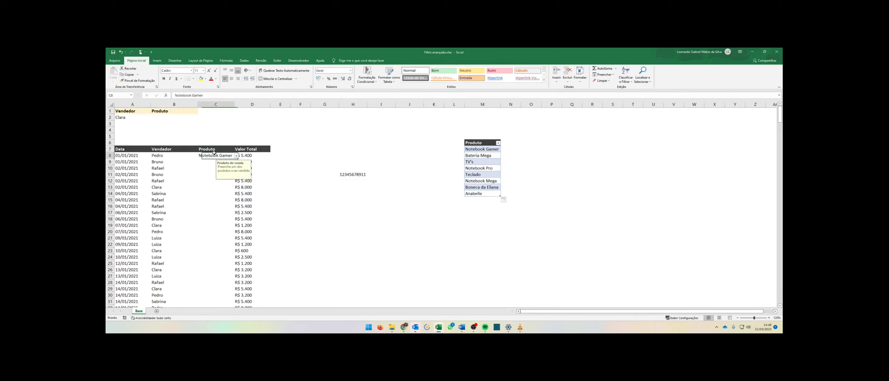
pyautogui.click(236, 156)
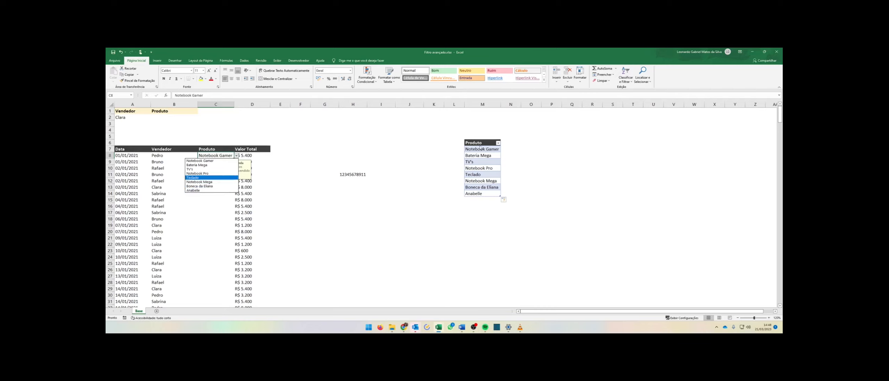
# Switch to the Data tools and select the product entries in the table.
pyautogui.click(463, 139)
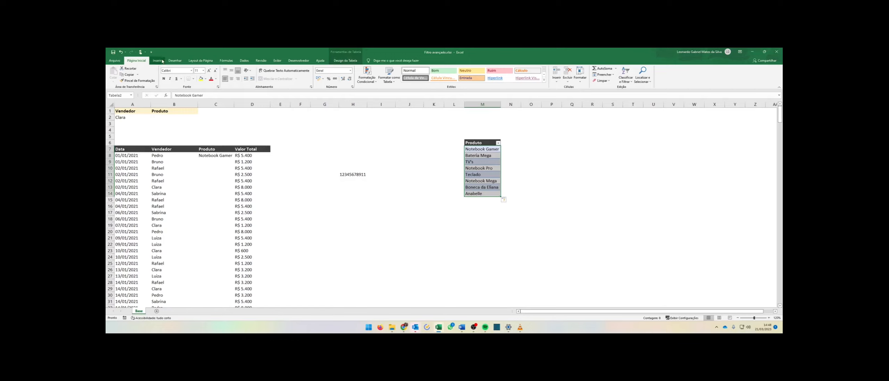
pyautogui.click(244, 61)
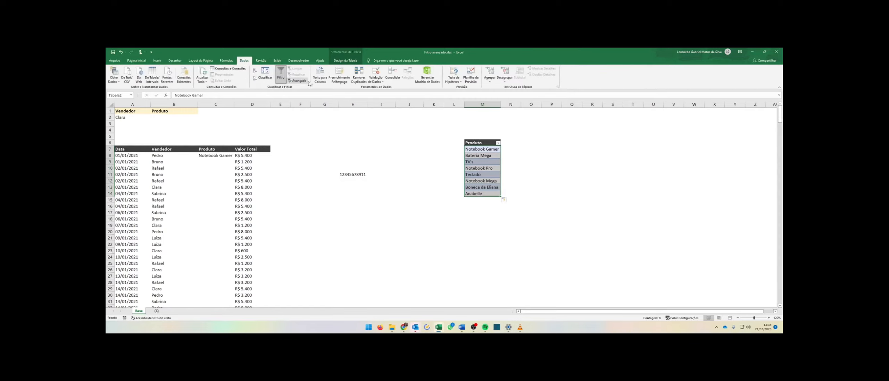
pyautogui.click(463, 141)
pyautogui.moveTo(488, 148); pyautogui.dragTo(492, 187)
pyautogui.click(491, 150)
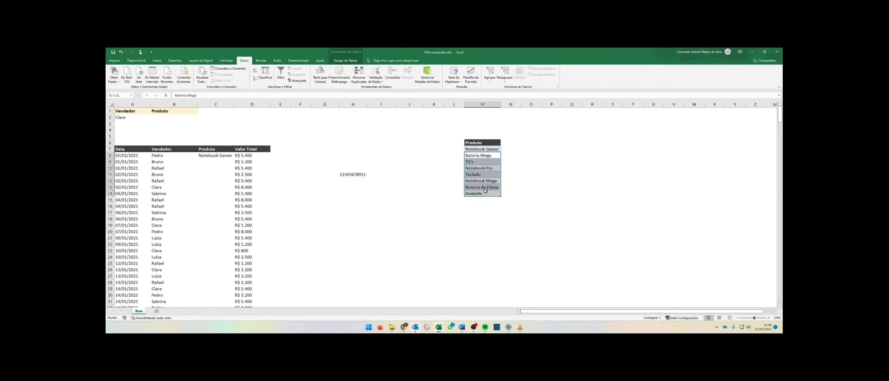